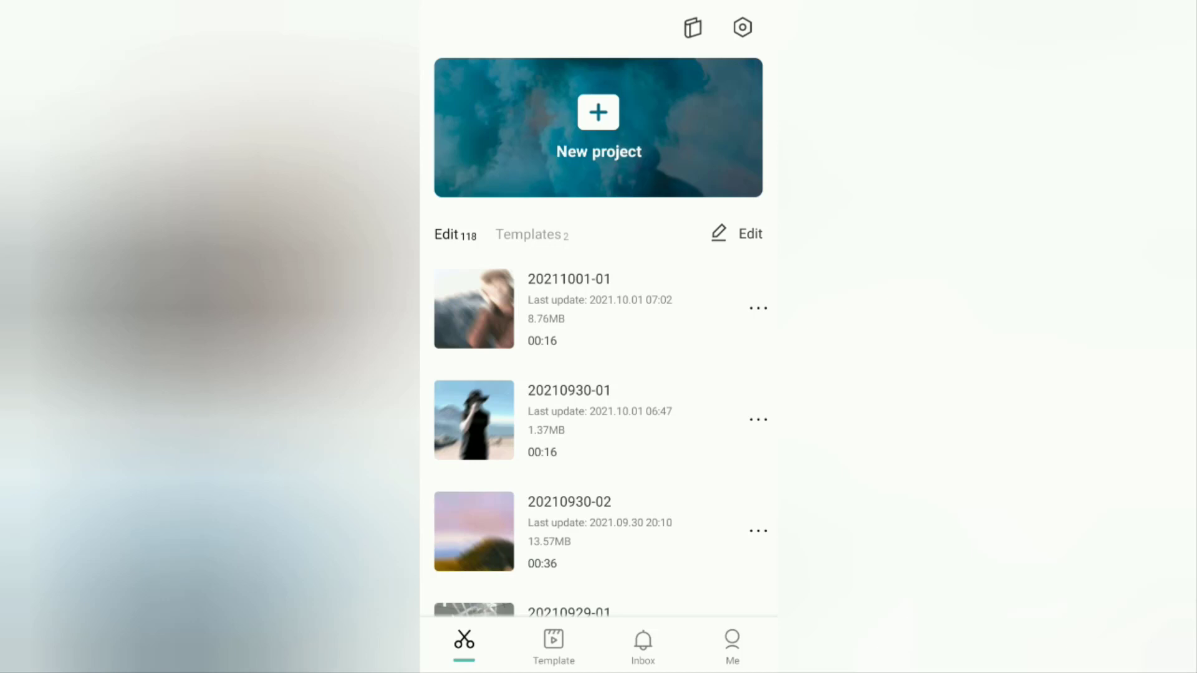
- Import eight hiking photos in order, from the boulder woman to the lakeside hiker, into a new project
click(598, 112)
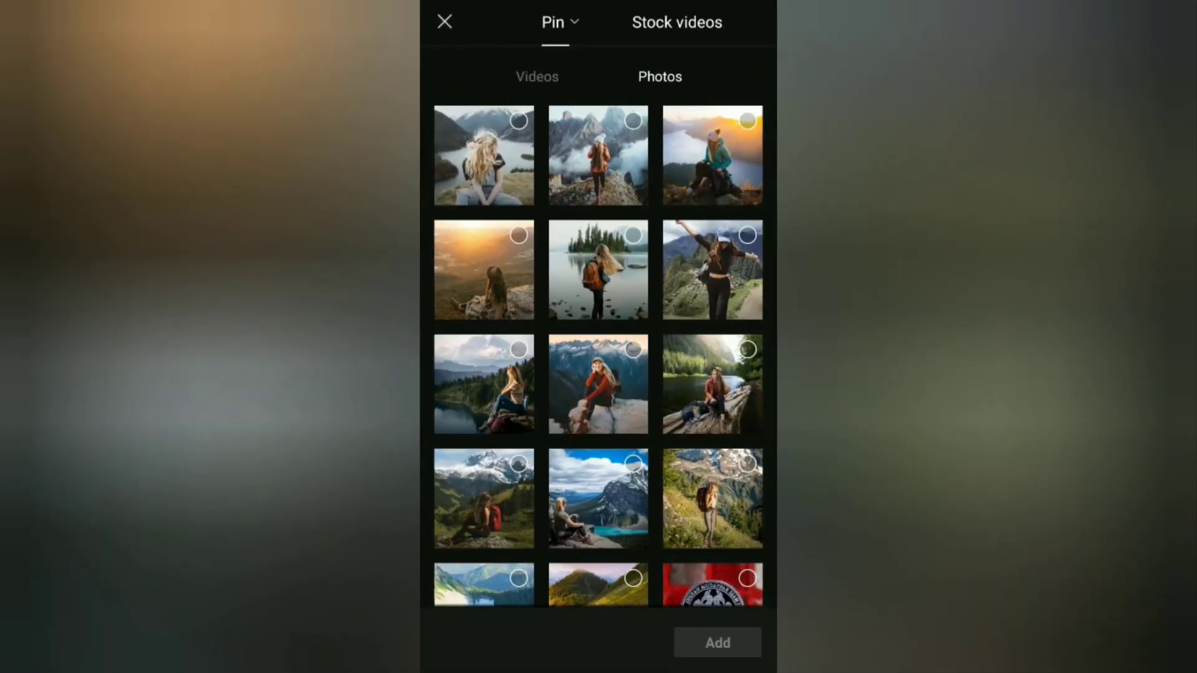
drag(723, 421, 728, 359)
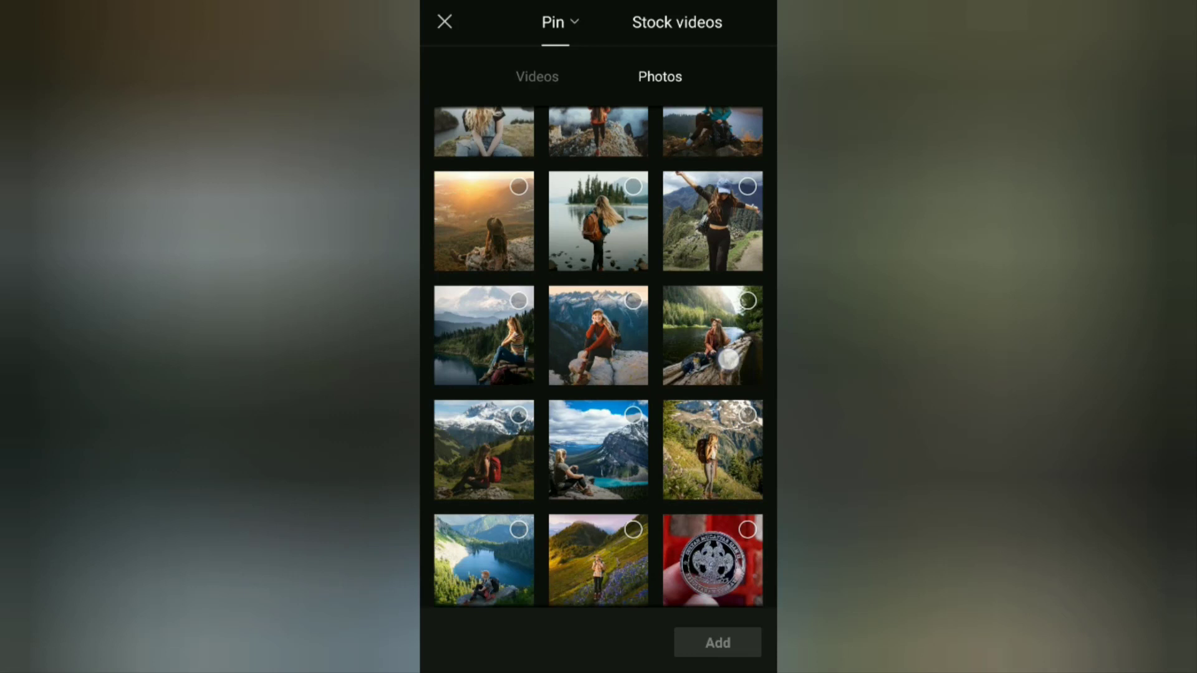
click(633, 301)
click(519, 415)
click(747, 301)
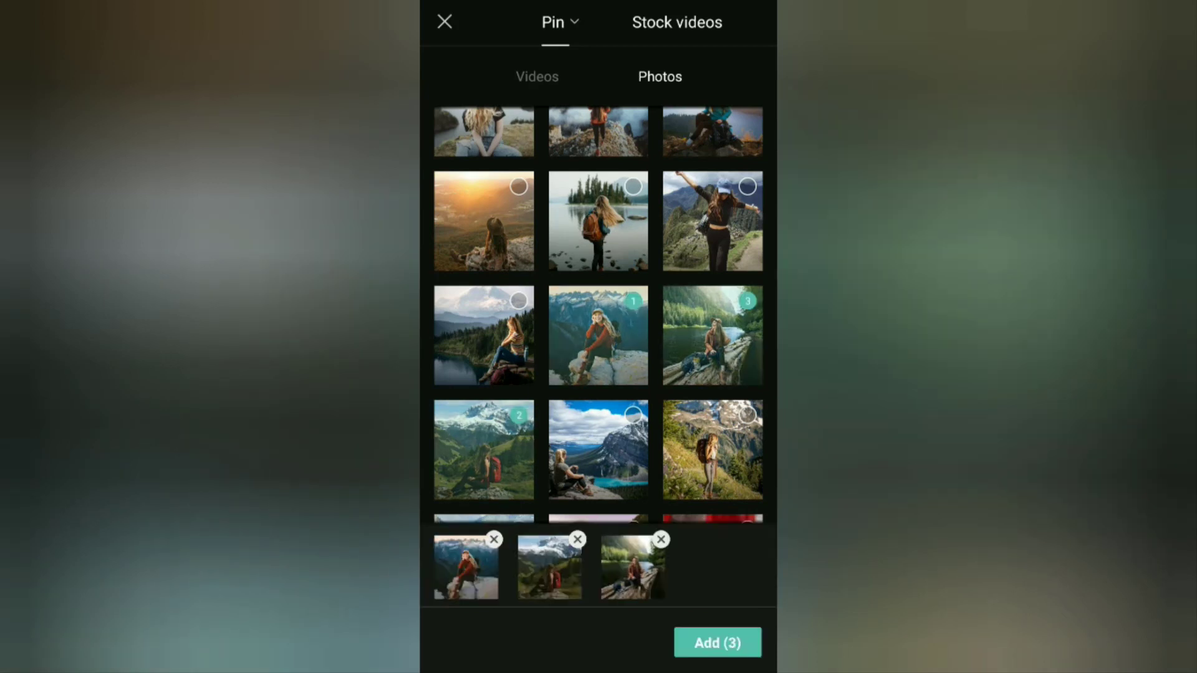
drag(598, 281, 599, 329)
click(632, 236)
click(518, 121)
click(747, 235)
click(518, 236)
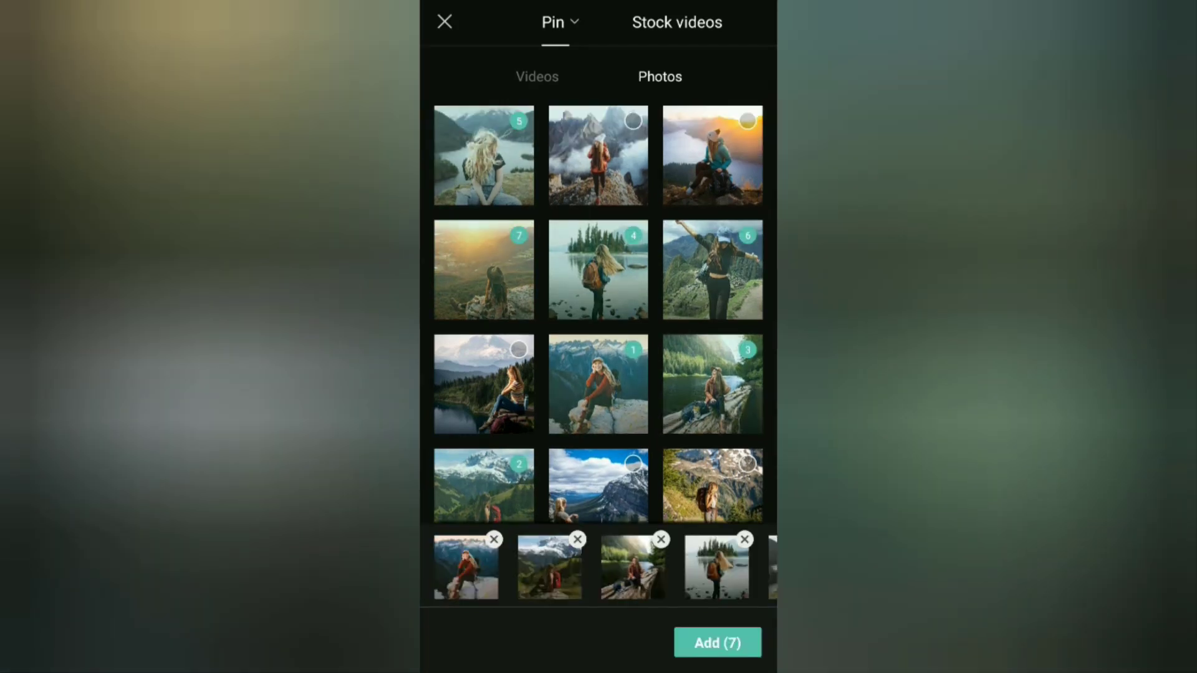
click(747, 121)
click(717, 642)
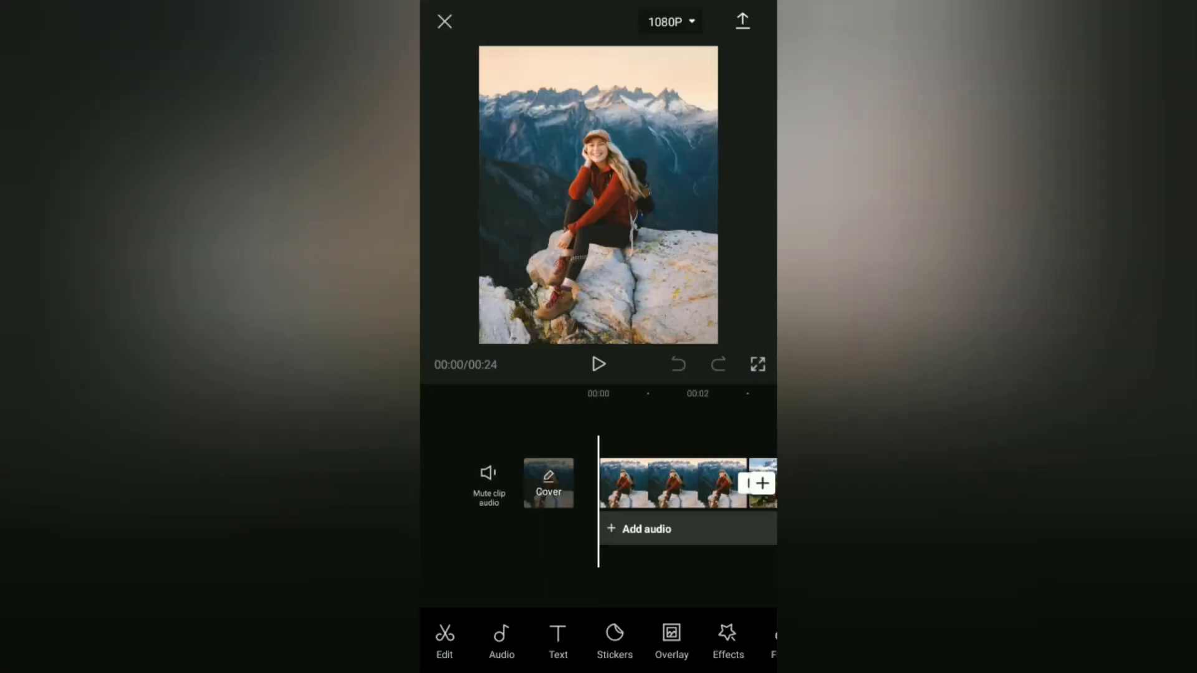
- Switch the canvas to 9:16 vertical and enlarge the first boulder photo to fill it
drag(698, 636, 564, 649)
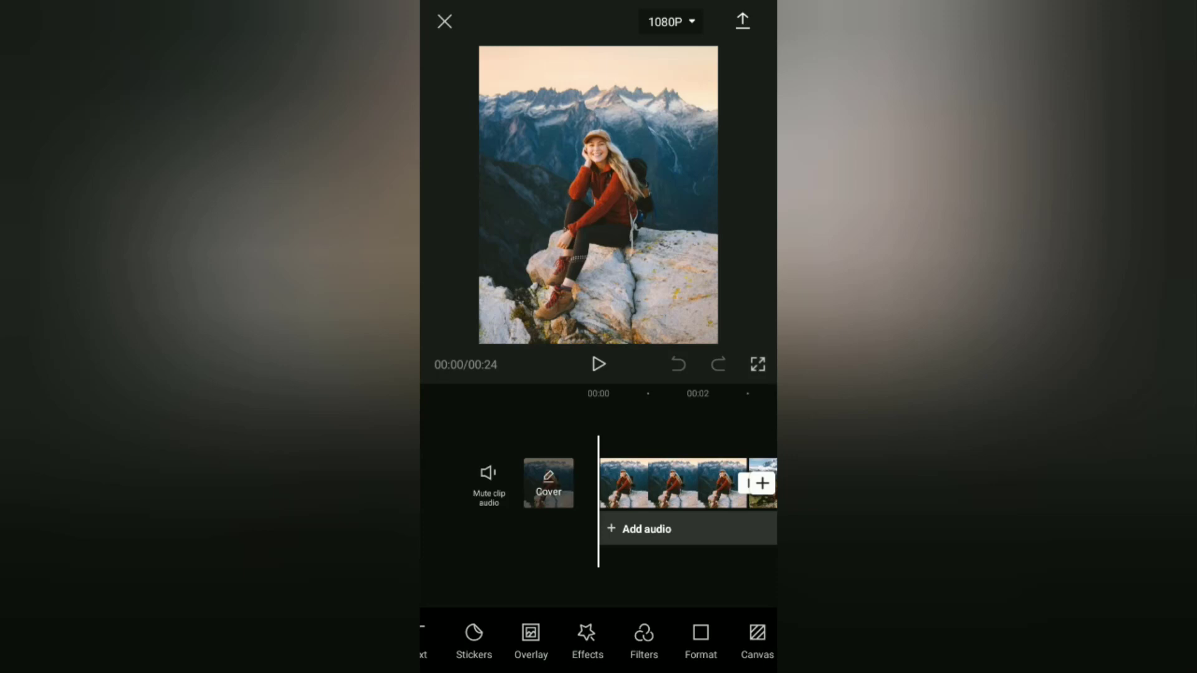
click(701, 639)
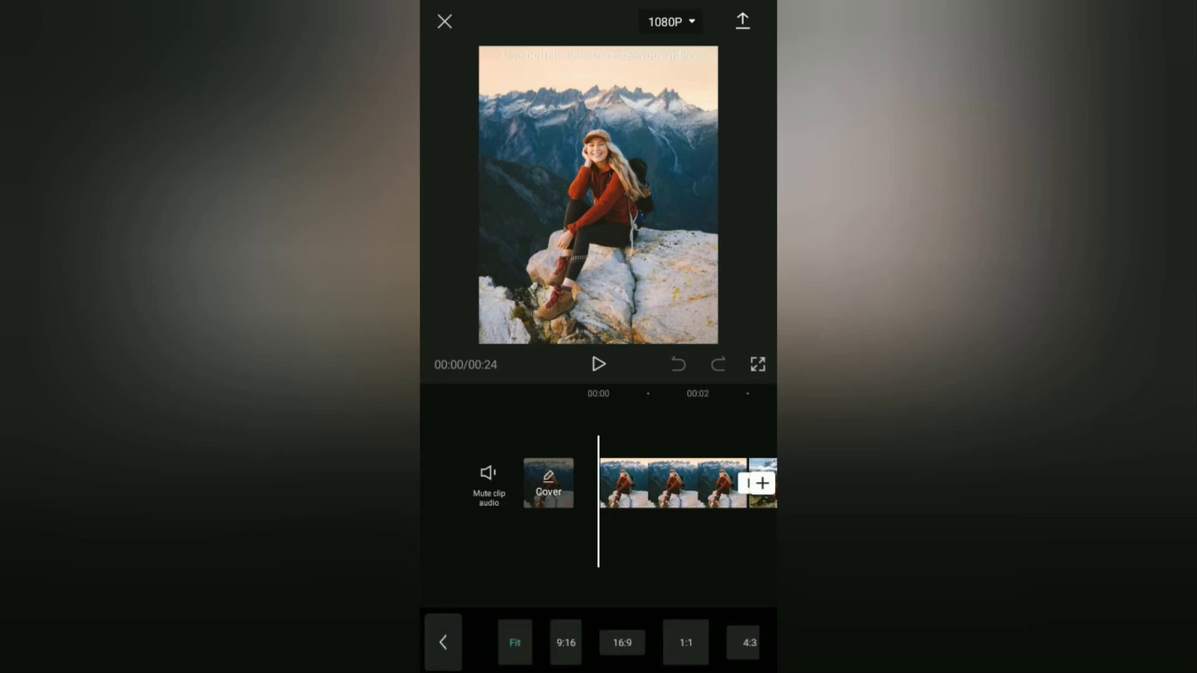
click(565, 643)
drag(497, 291, 475, 309)
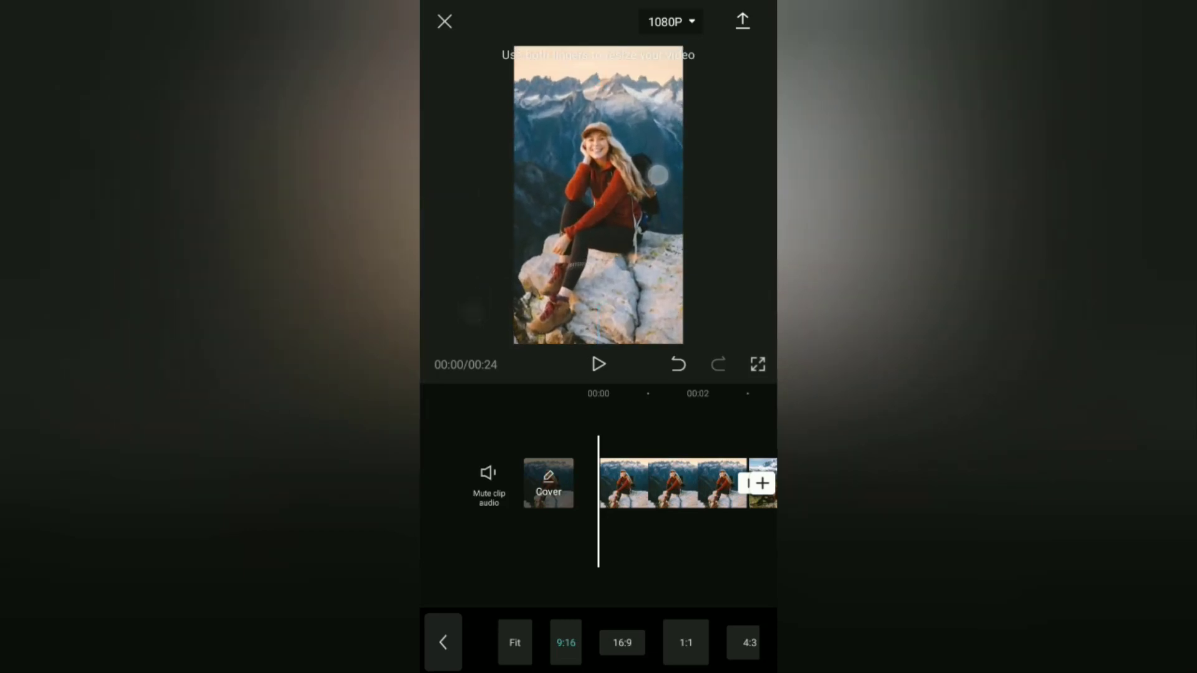
- Enlarge and reposition the snowy mountain and lake island photos to fill the frame
drag(737, 555, 514, 578)
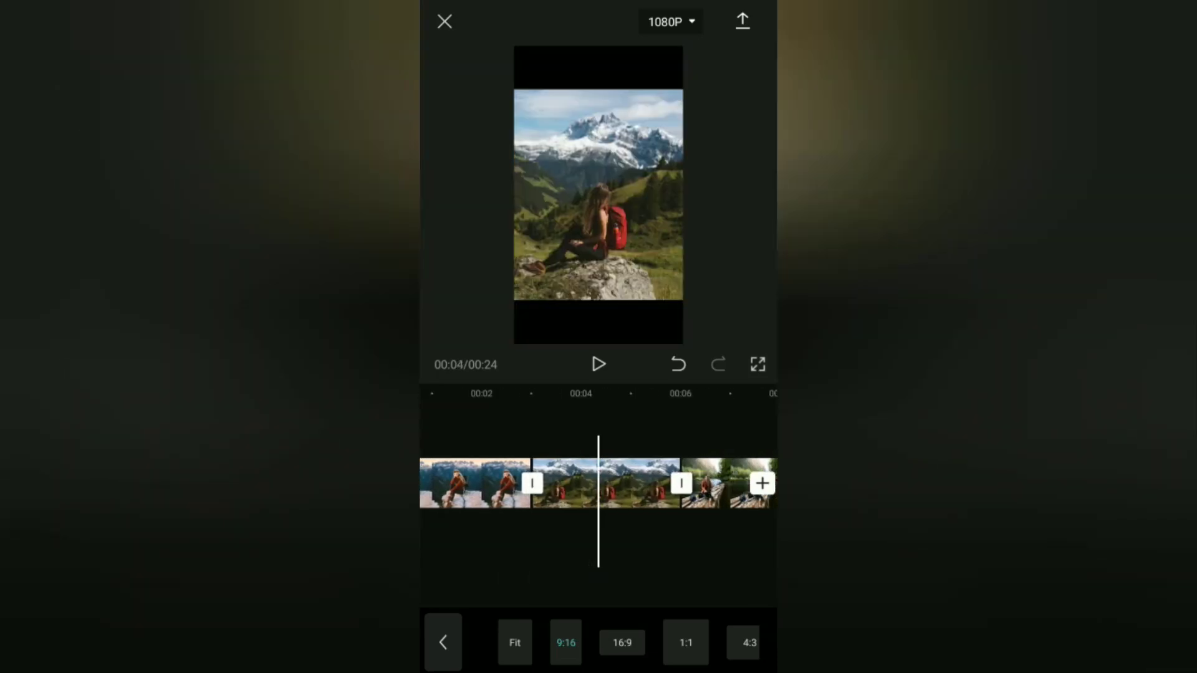
drag(478, 313, 459, 326)
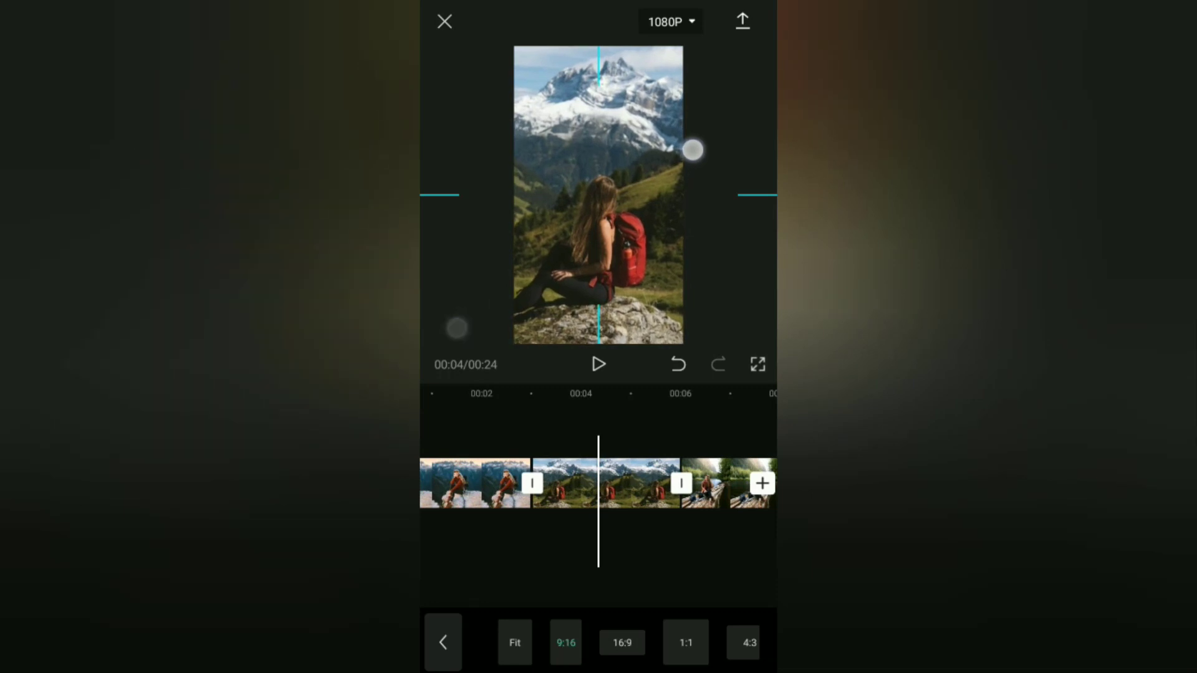
drag(690, 151, 709, 152)
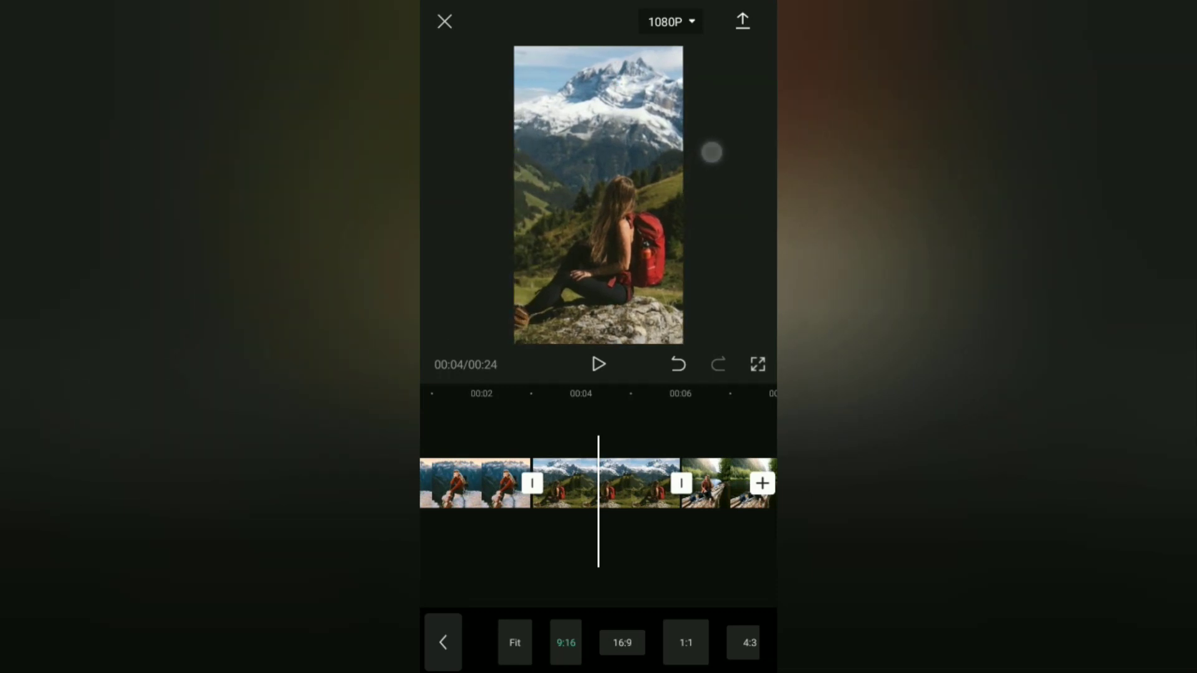
drag(723, 560, 580, 580)
drag(723, 555, 579, 561)
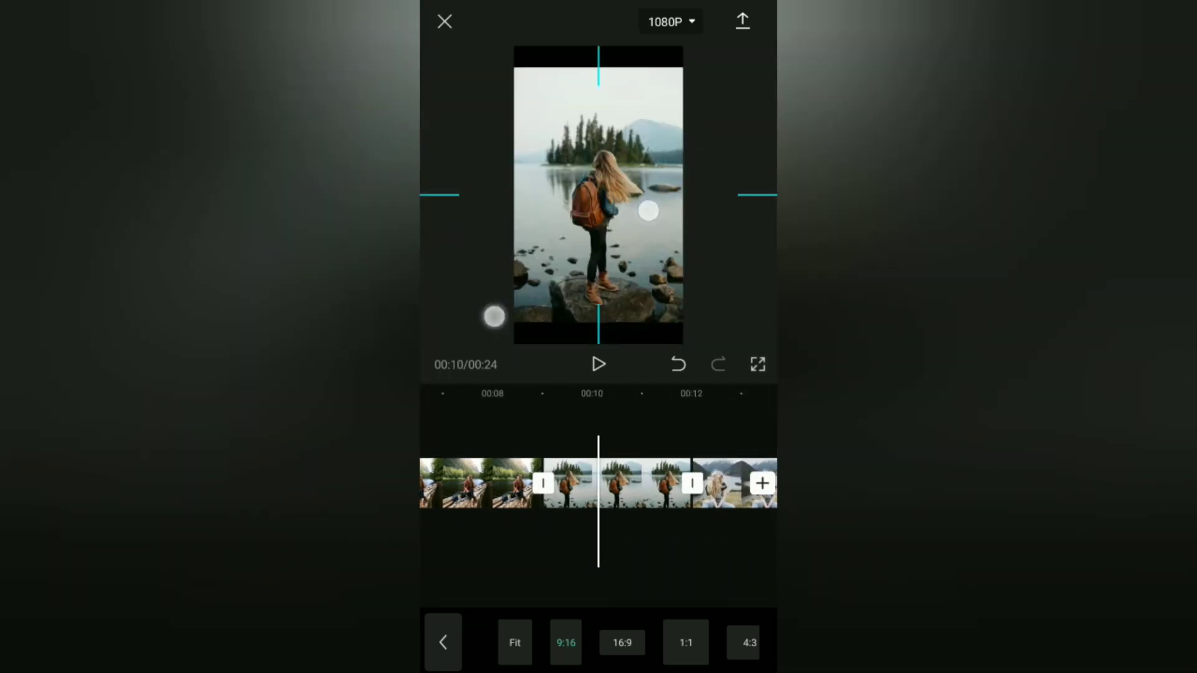
drag(647, 208, 681, 185)
drag(722, 572, 628, 571)
- Enlarge the arms-raised, sunset and final hiker photos to fill the vertical frame
mouse_move(660, 199)
mouse_down()
mouse_move(697, 178)
mouse_move(675, 201)
mouse_up()
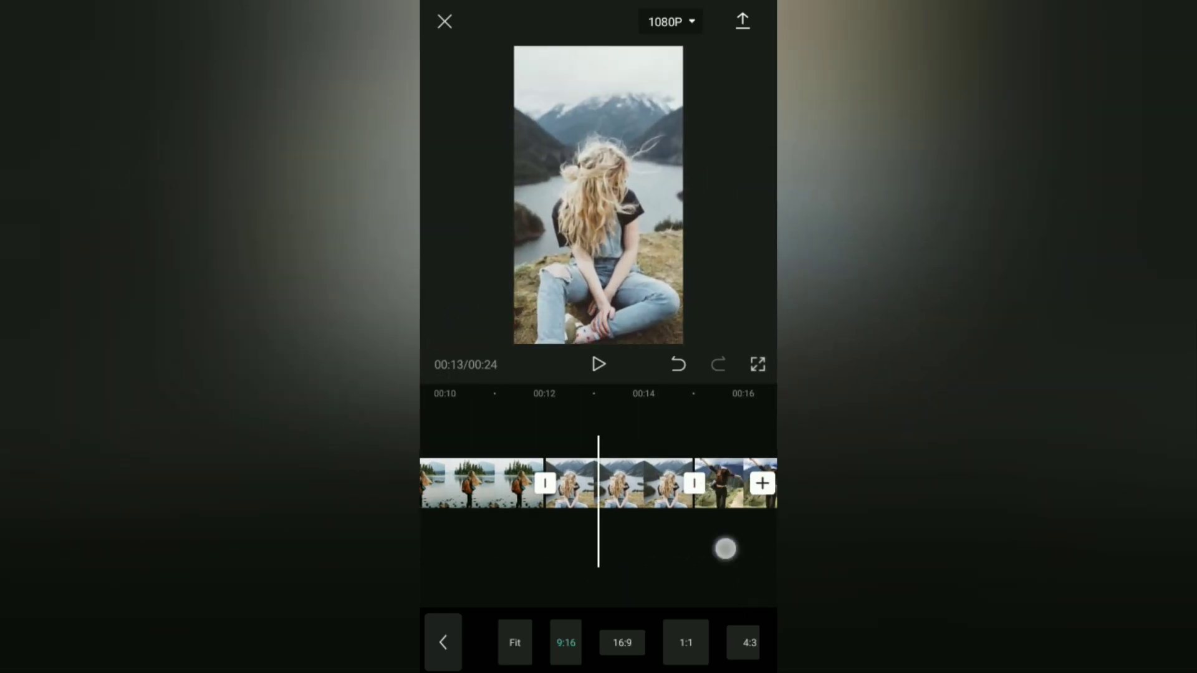
drag(721, 548, 571, 548)
drag(673, 195, 652, 215)
drag(717, 549, 571, 549)
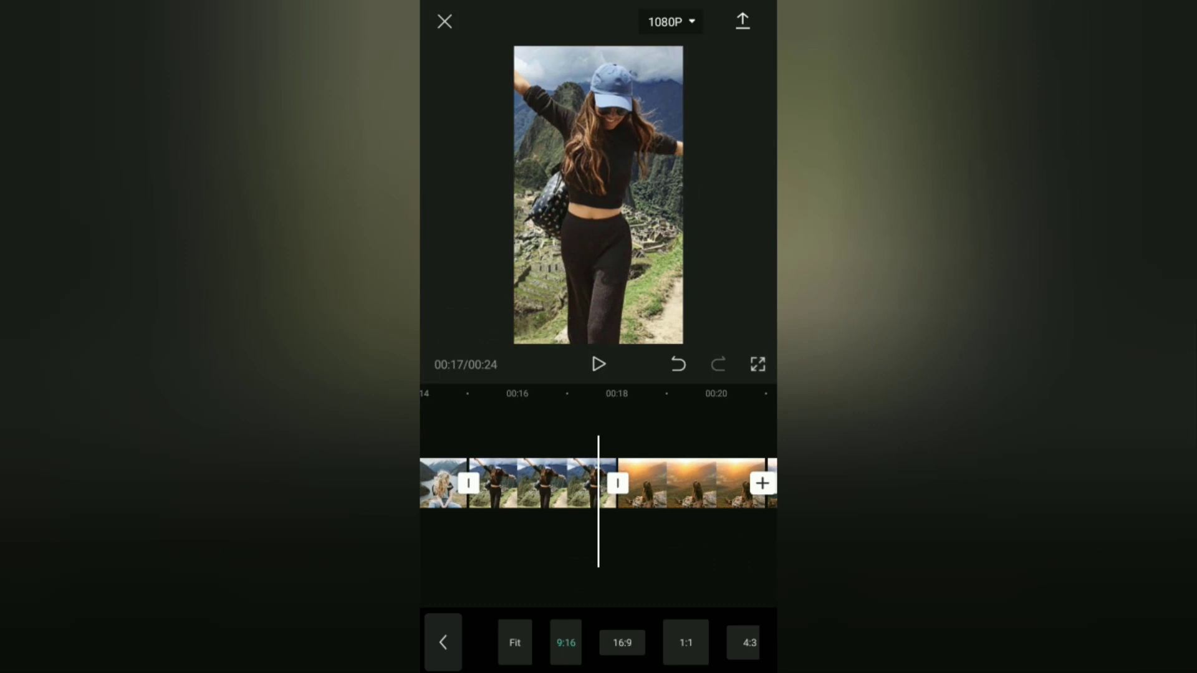
drag(674, 195, 664, 202)
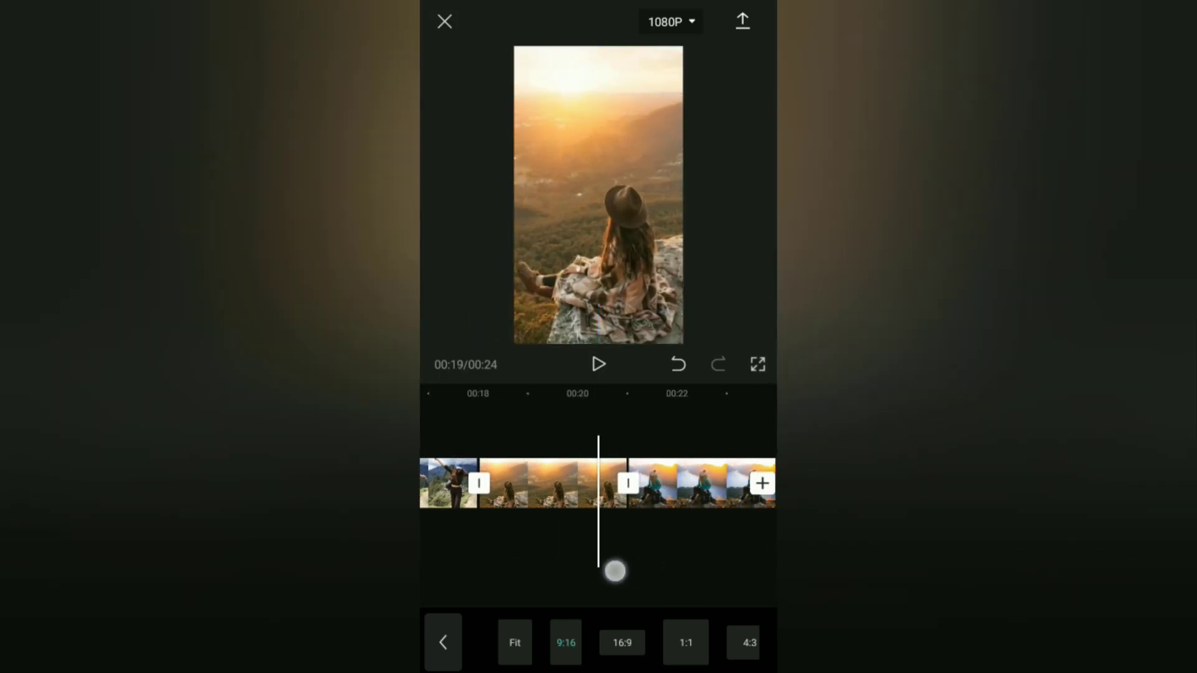
drag(614, 569, 436, 569)
drag(483, 328, 673, 206)
mouse_move(706, 562)
mouse_down()
mouse_move(585, 563)
mouse_move(717, 558)
mouse_up()
click(443, 642)
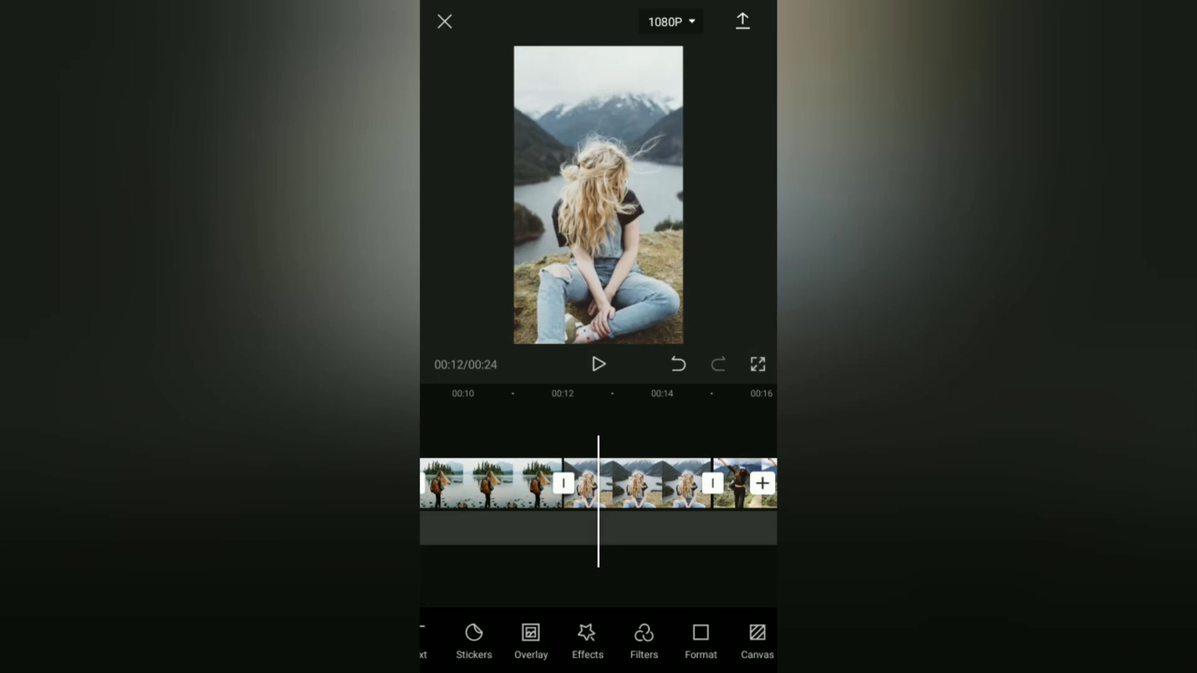
drag(499, 561, 772, 595)
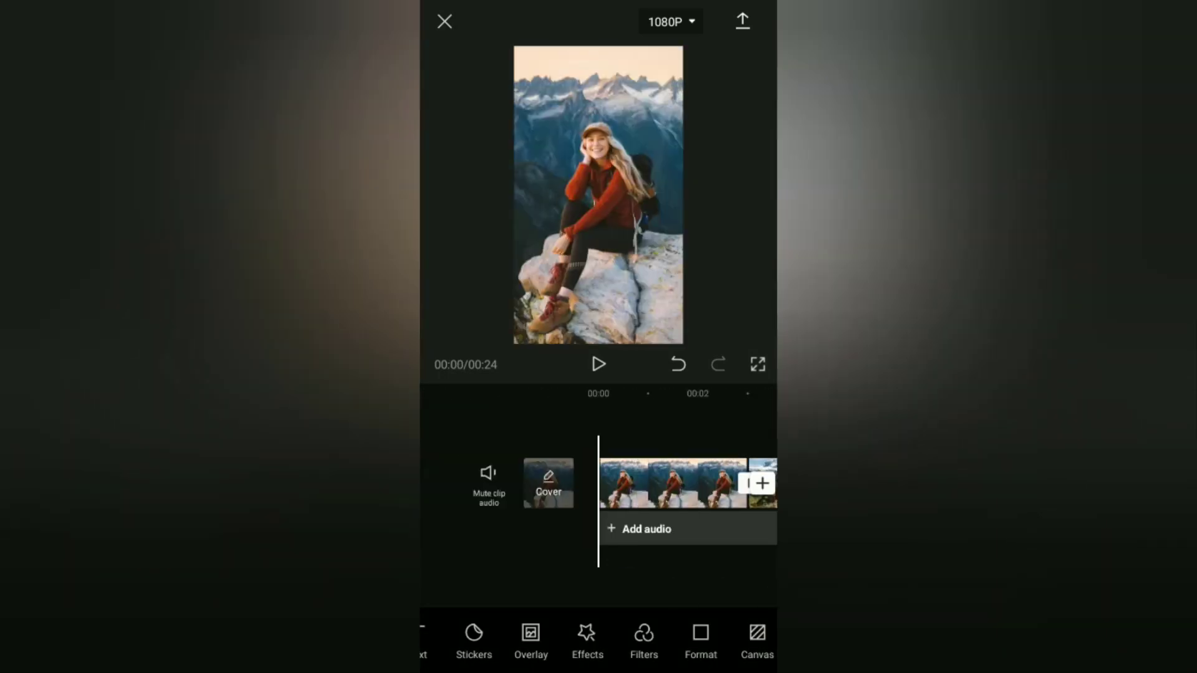
click(711, 537)
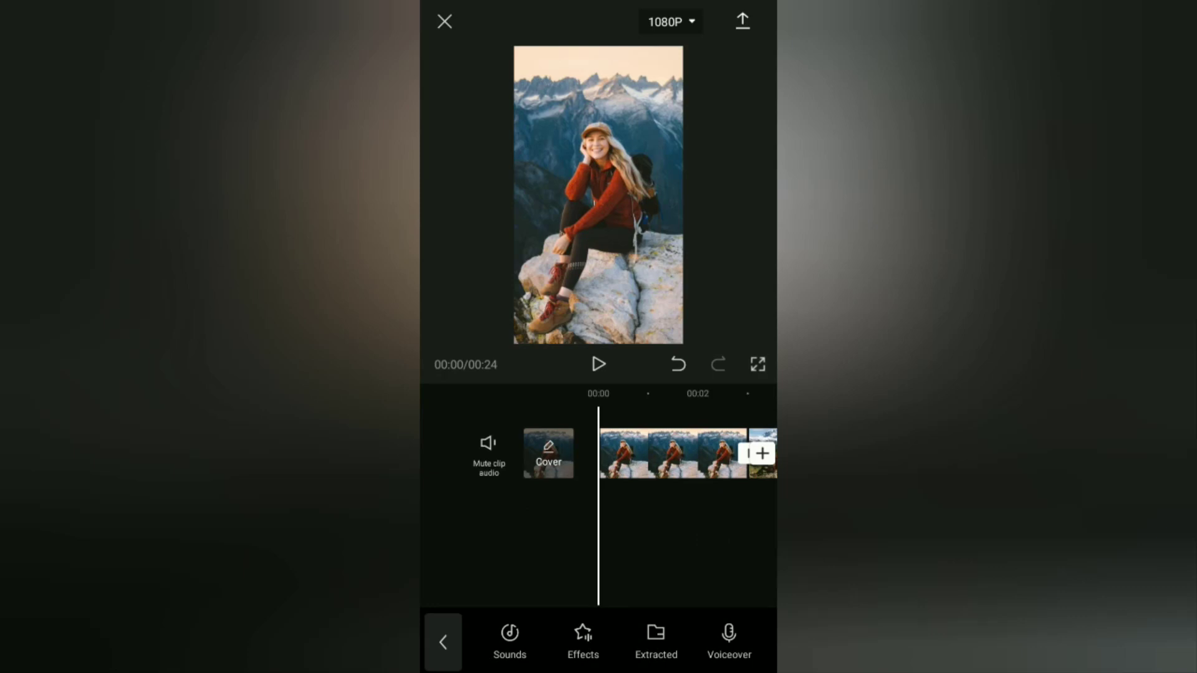
click(509, 639)
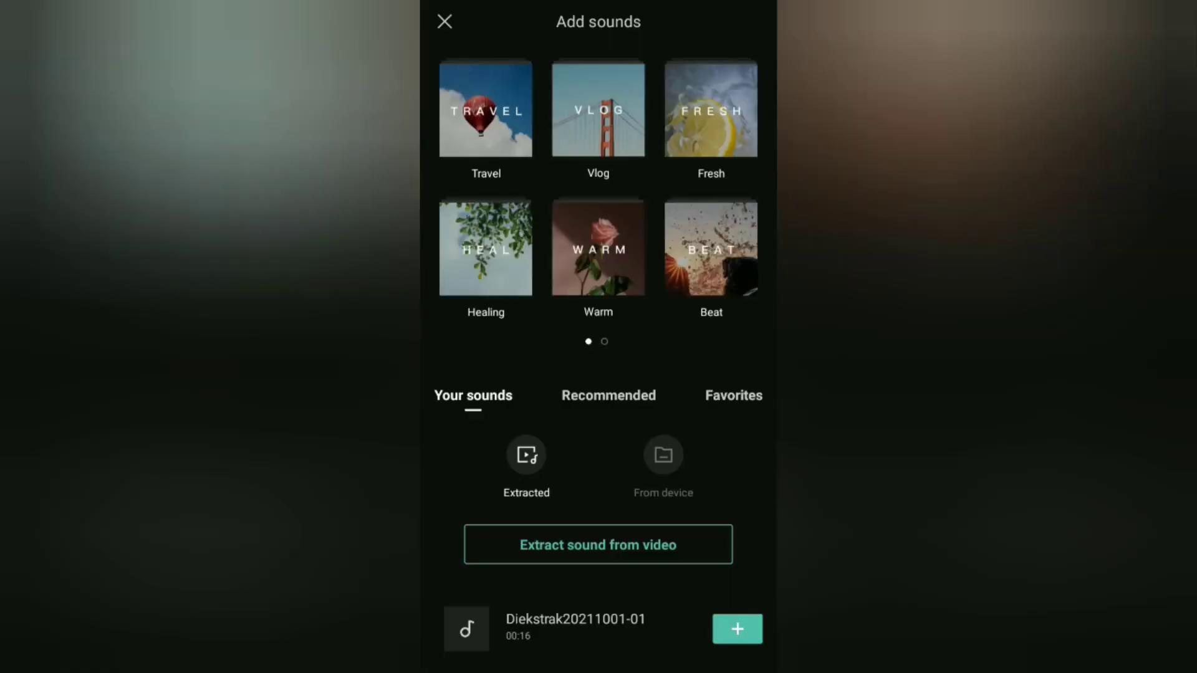
click(738, 629)
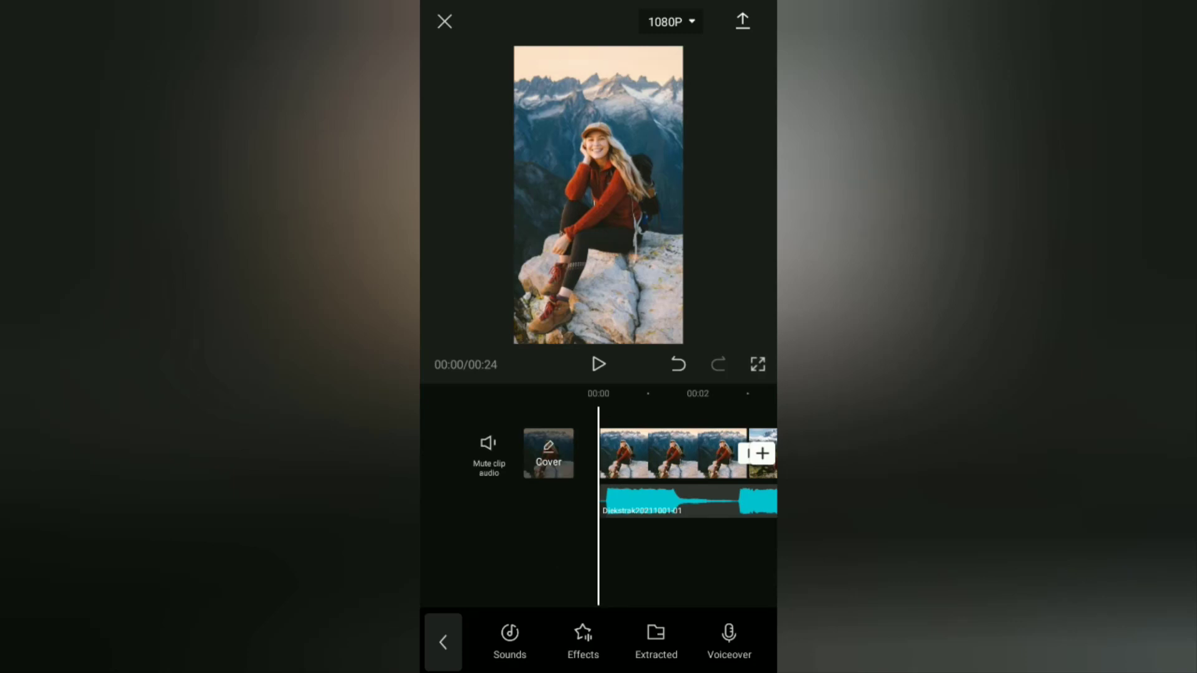
scroll(629, 555, up, 3)
click(739, 505)
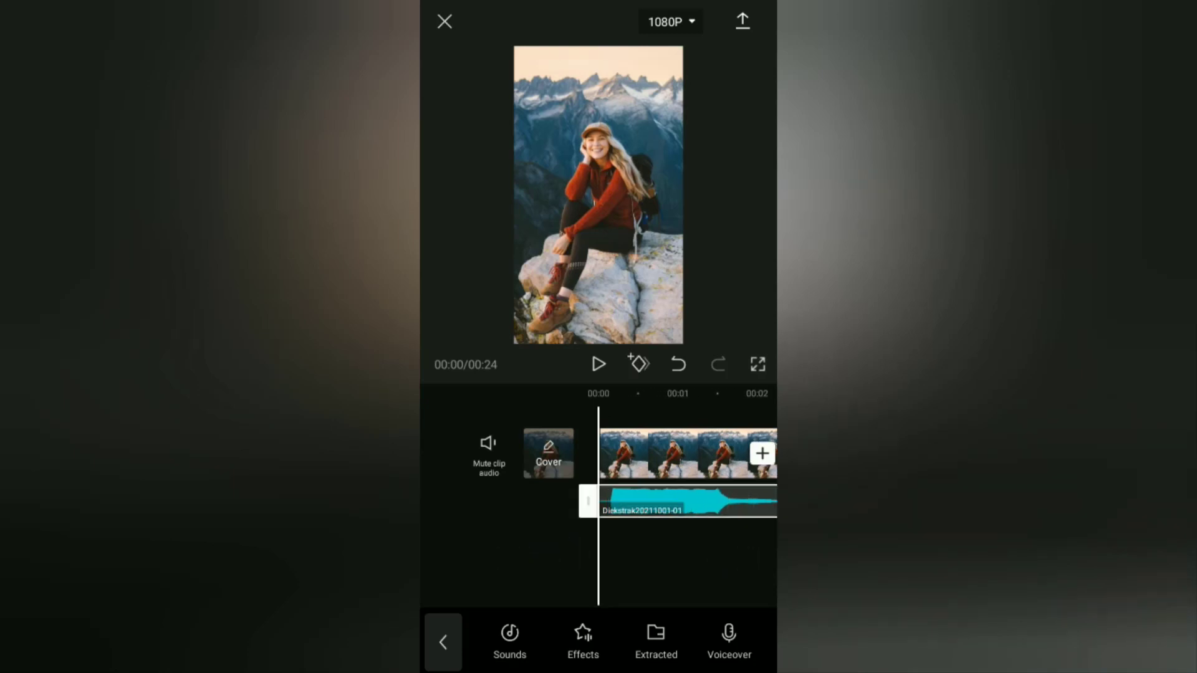
- Mark nine beats along the playing song in Match cut and confirm the markers
click(667, 642)
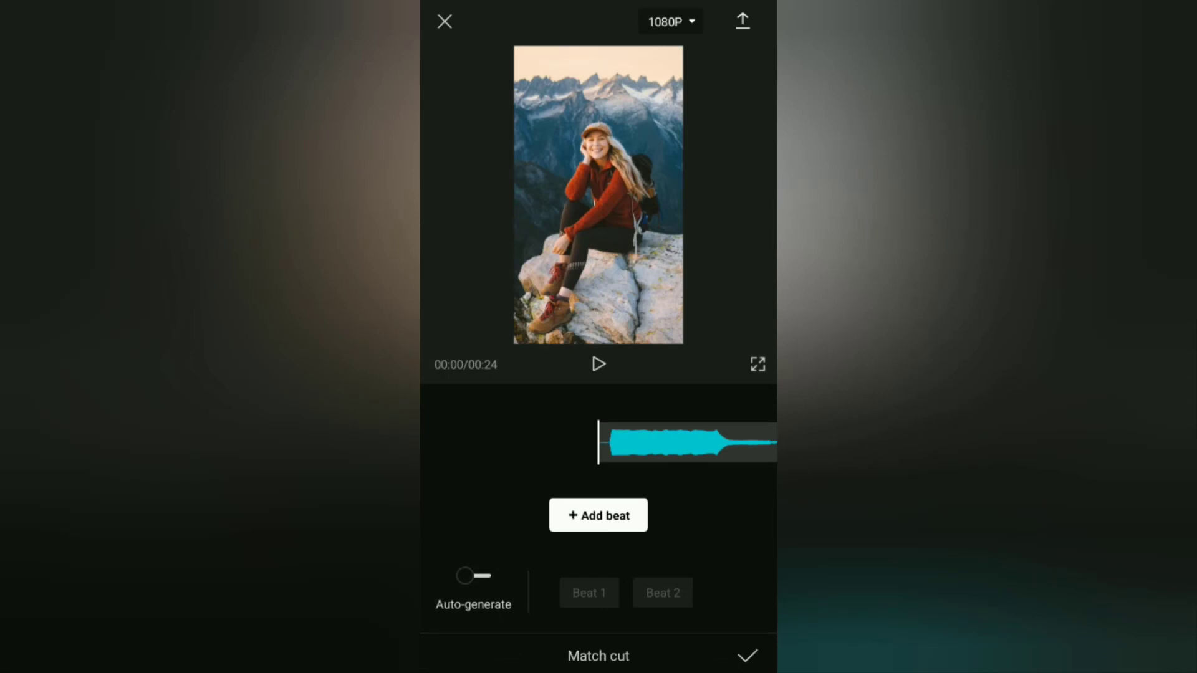
click(598, 364)
click(626, 517)
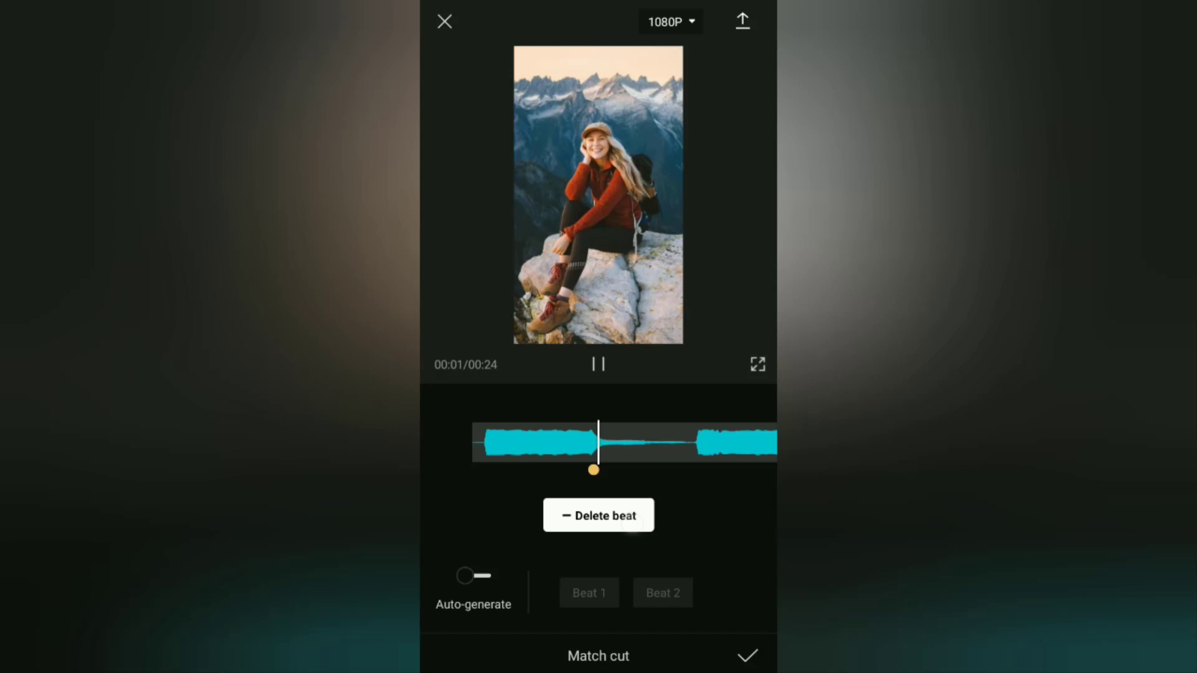
click(598, 515)
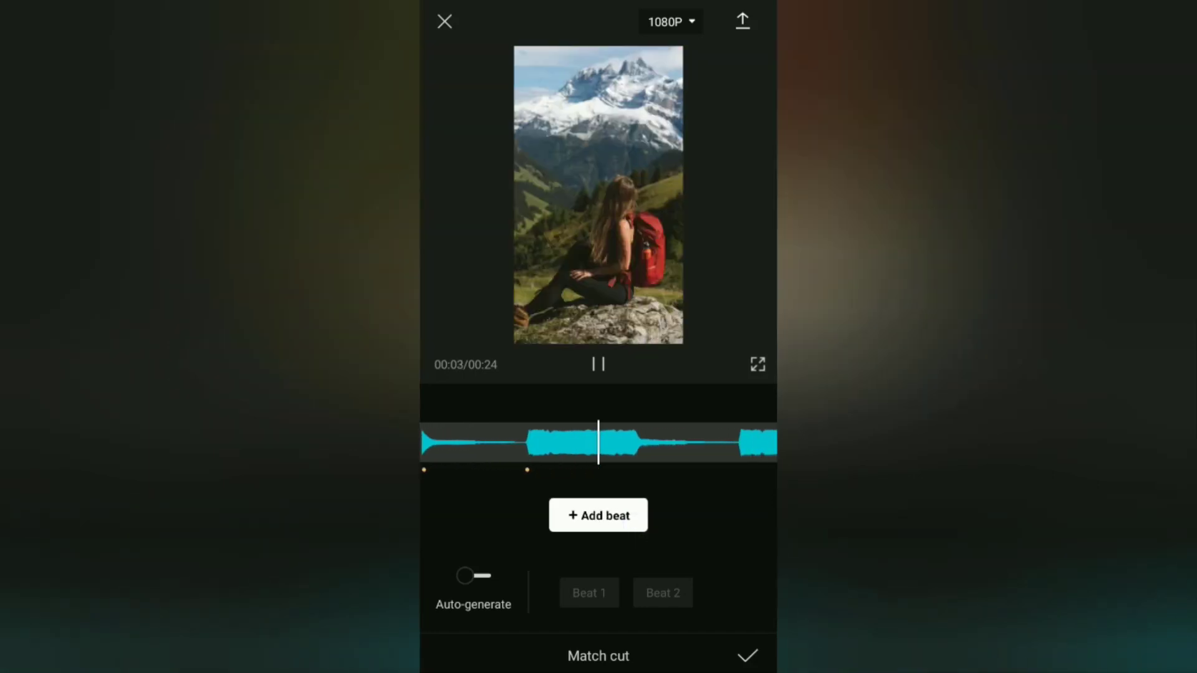
click(598, 515)
click(598, 515)
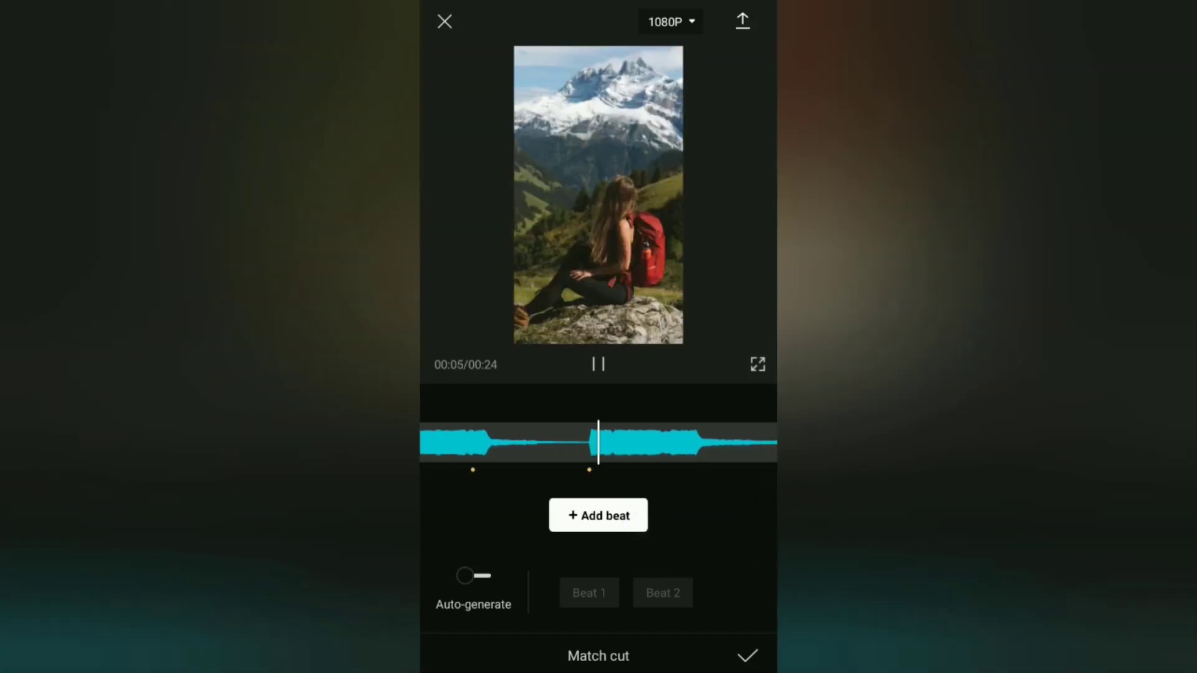
click(598, 515)
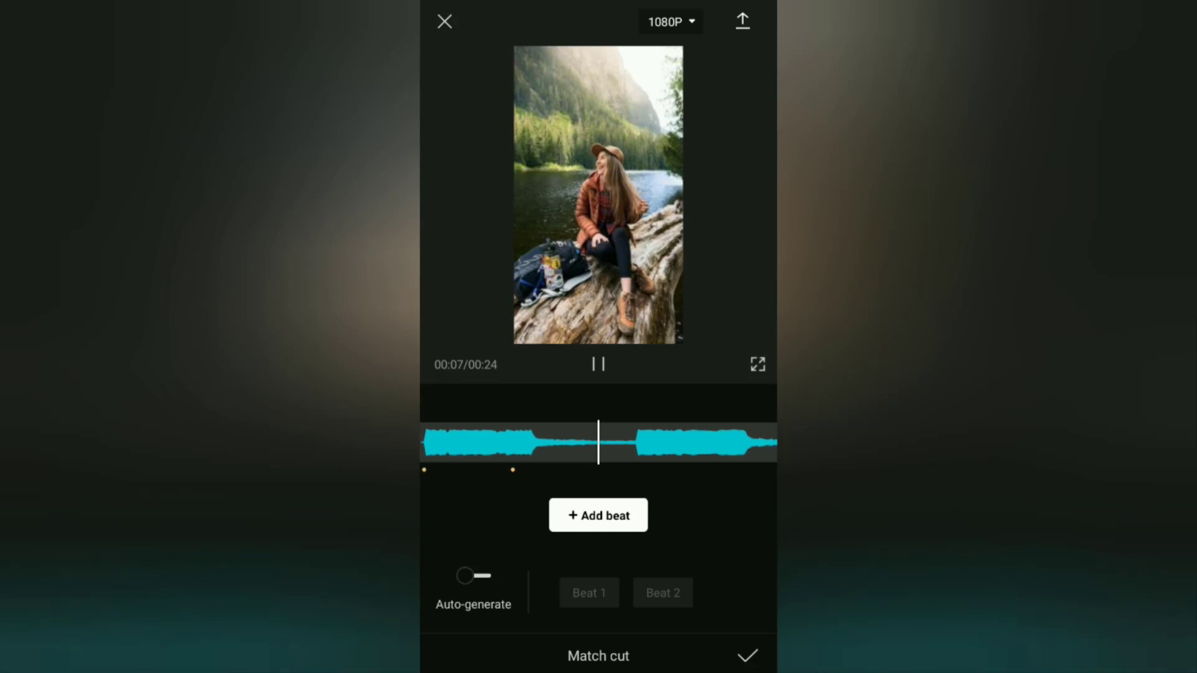
click(599, 515)
click(599, 515)
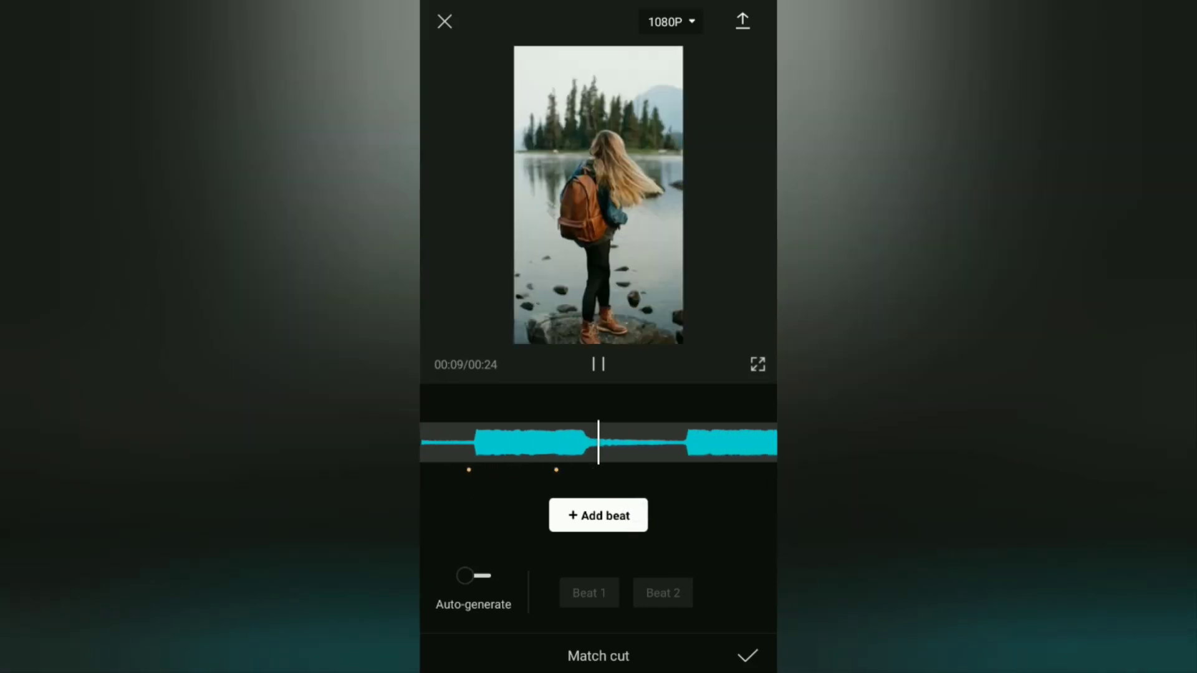
click(598, 515)
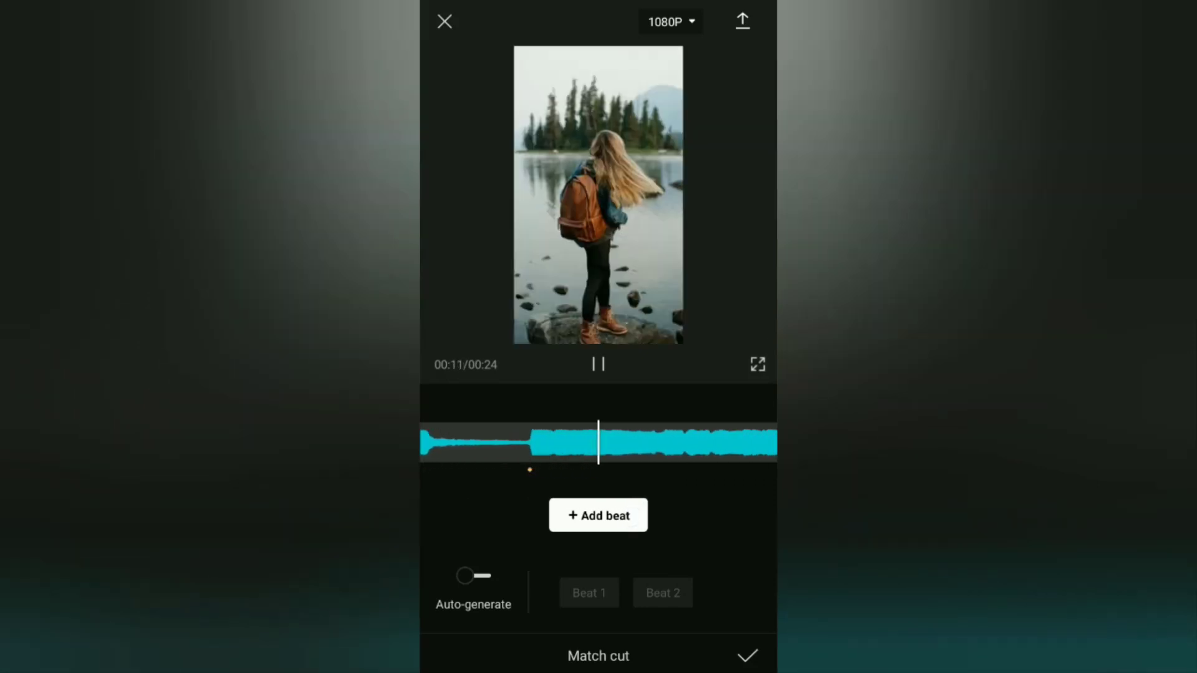
click(635, 512)
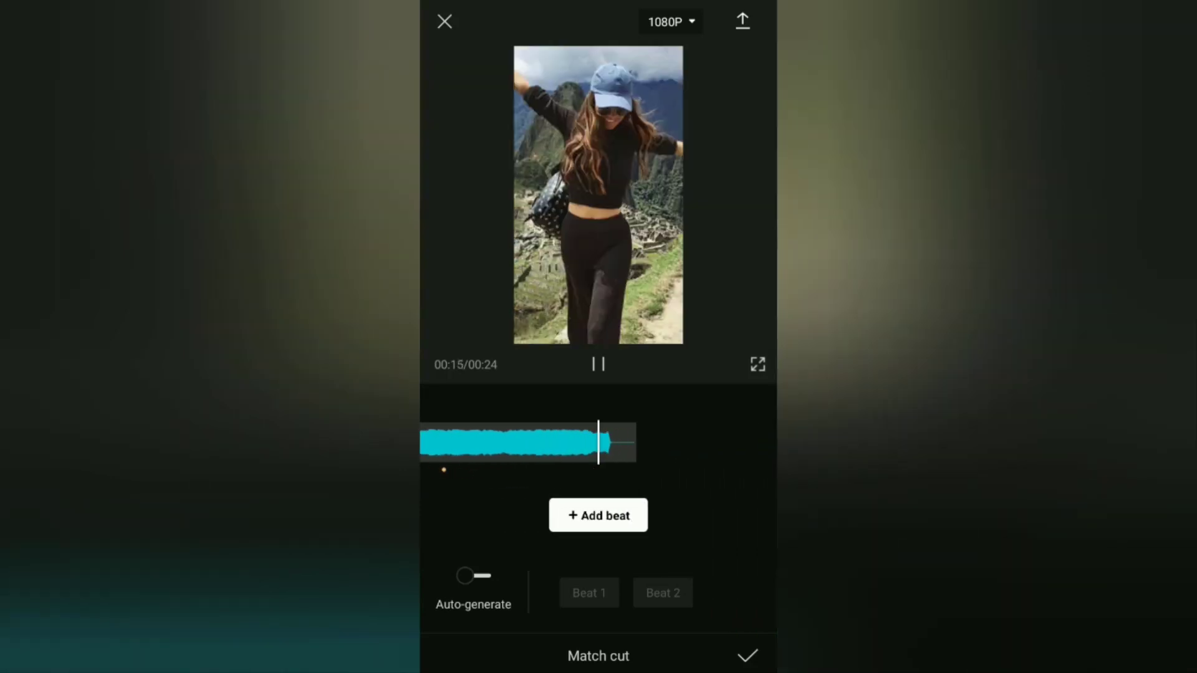
click(599, 364)
- Split the first photo clip at the first beat marker
click(747, 655)
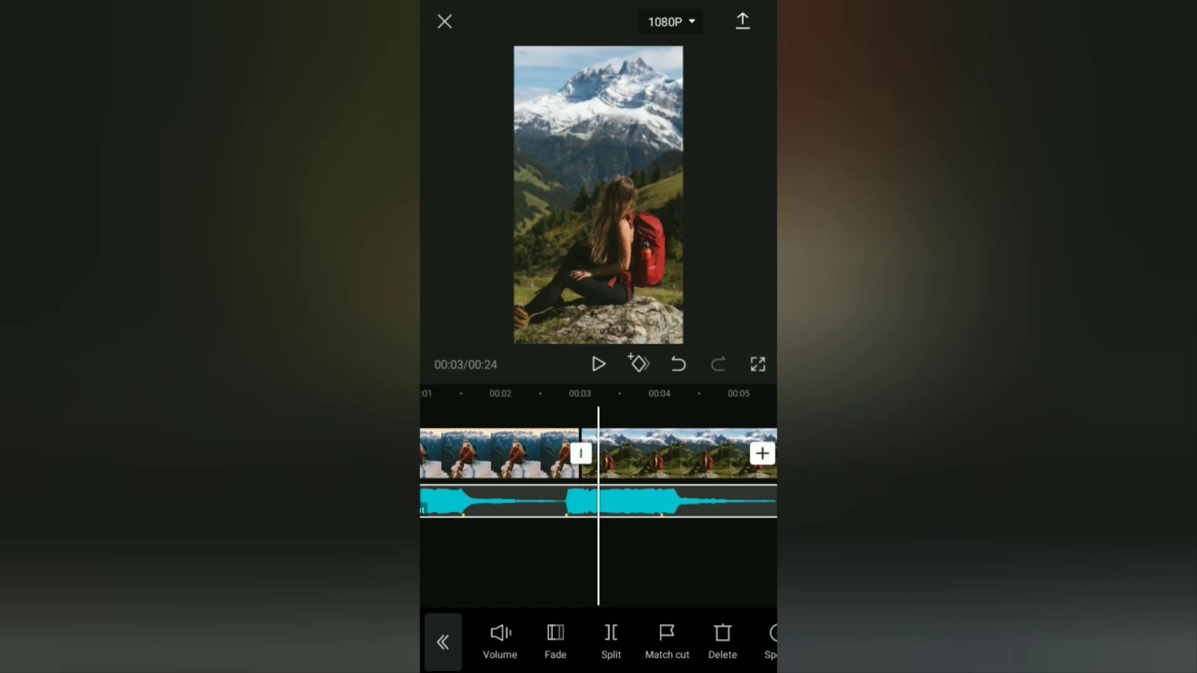
click(733, 565)
mouse_move(635, 565)
mouse_down()
mouse_move(742, 555)
mouse_move(643, 569)
mouse_up()
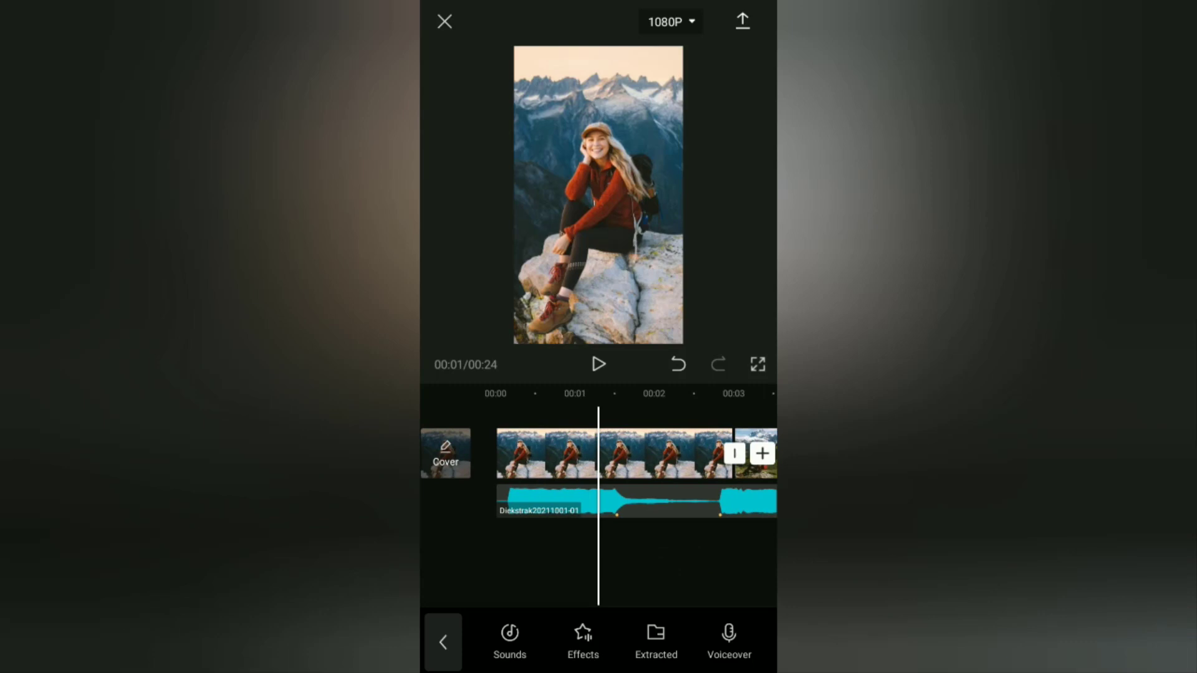
mouse_move(756, 555)
mouse_down()
mouse_move(654, 561)
mouse_move(691, 562)
mouse_up()
scroll(598, 553, up, 3)
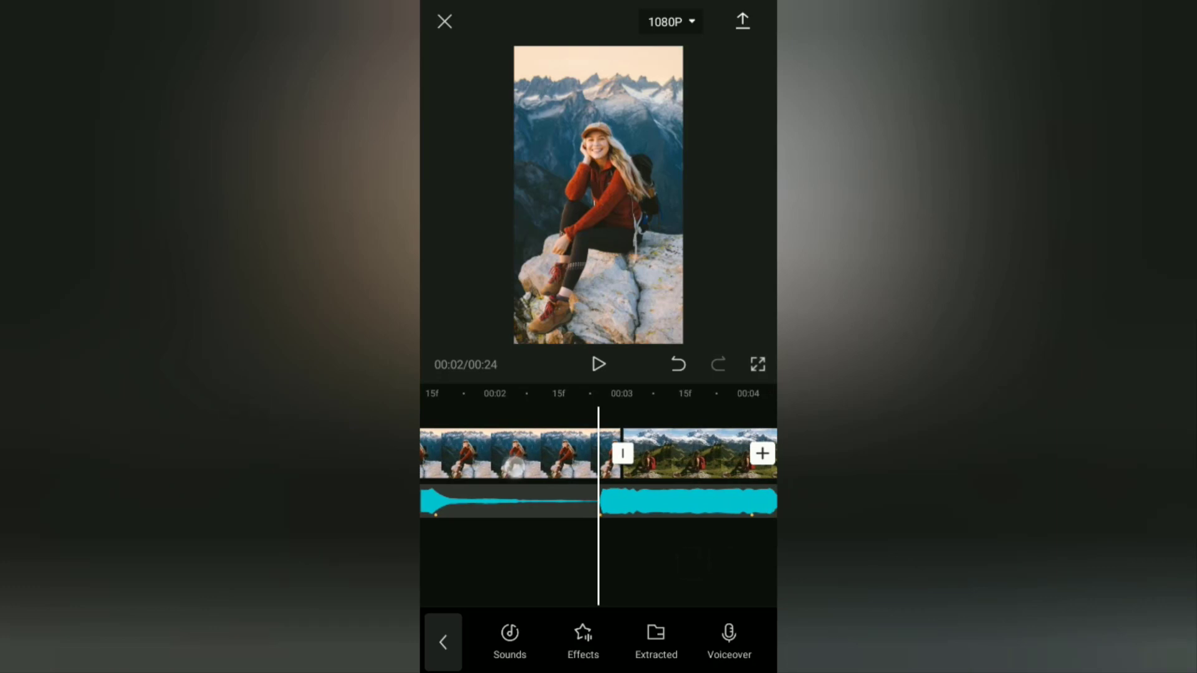
click(514, 468)
click(499, 630)
- Delete the short leftover pieces, including the 0.3s one, left by the first cut
scroll(600, 554, up, 3)
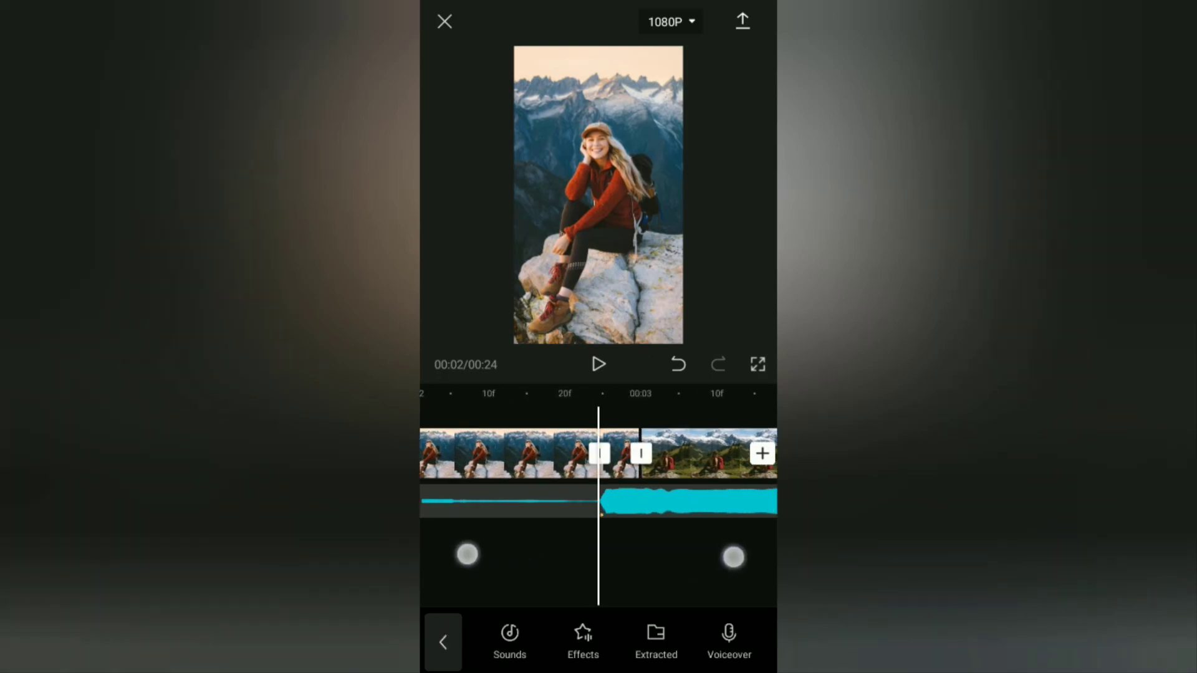
drag(732, 556, 704, 557)
click(622, 453)
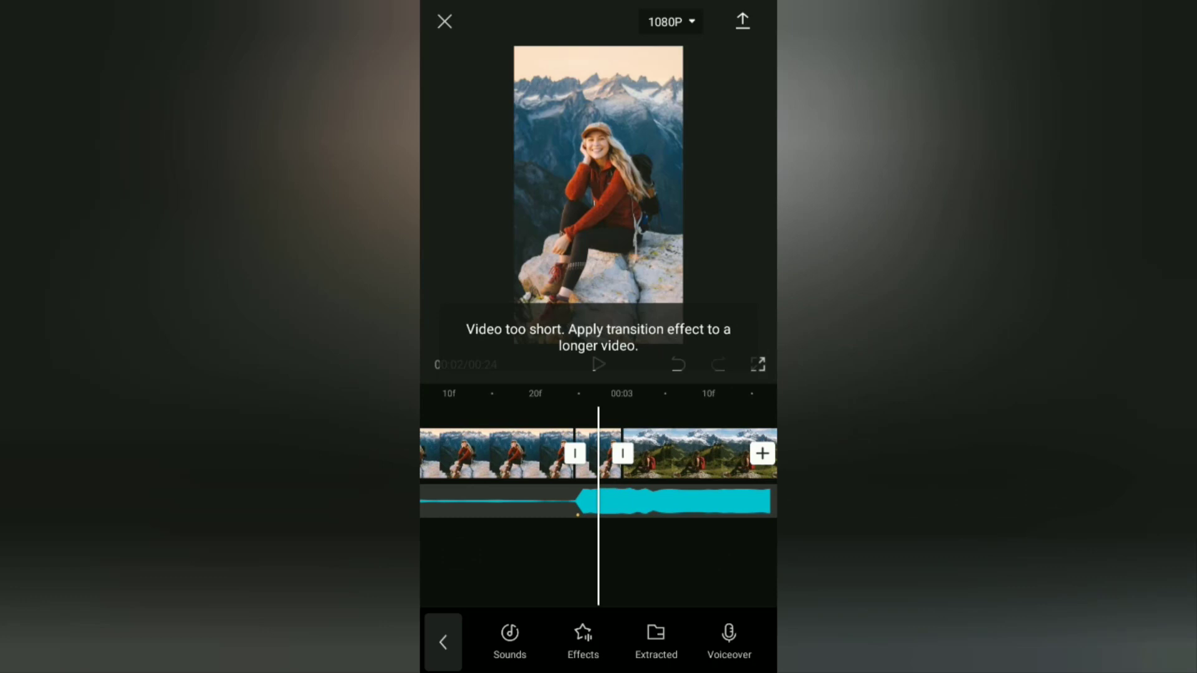
scroll(600, 535, up, 3)
click(599, 462)
click(724, 639)
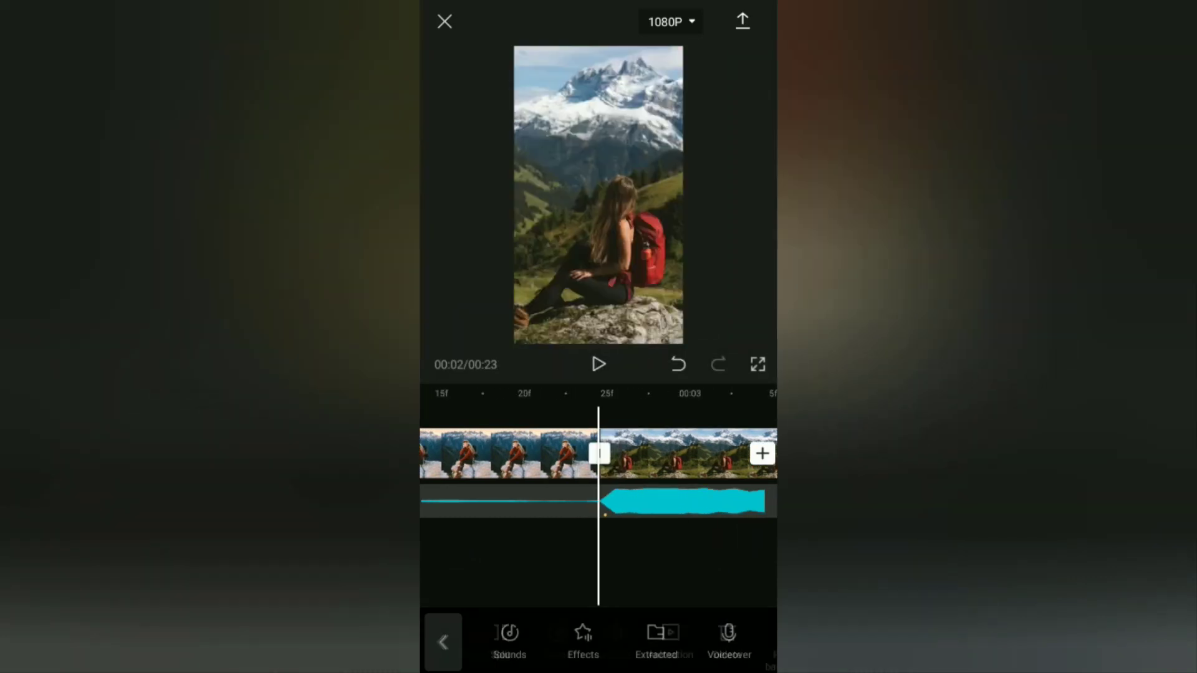
drag(753, 572, 692, 567)
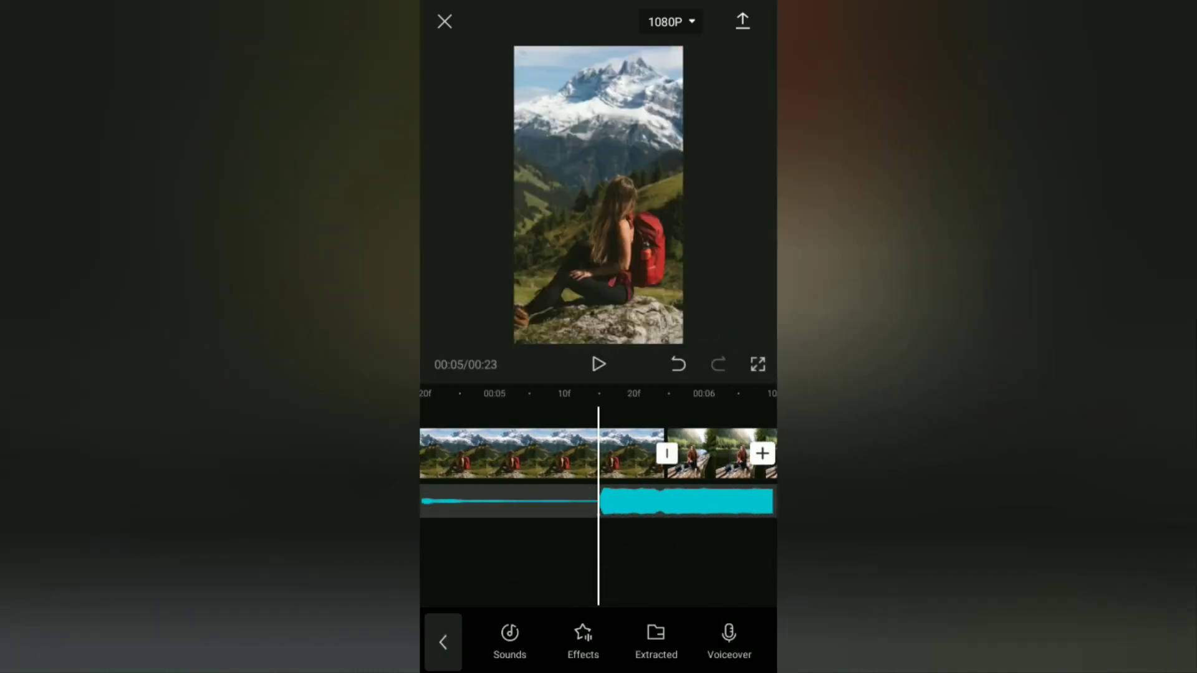
click(630, 453)
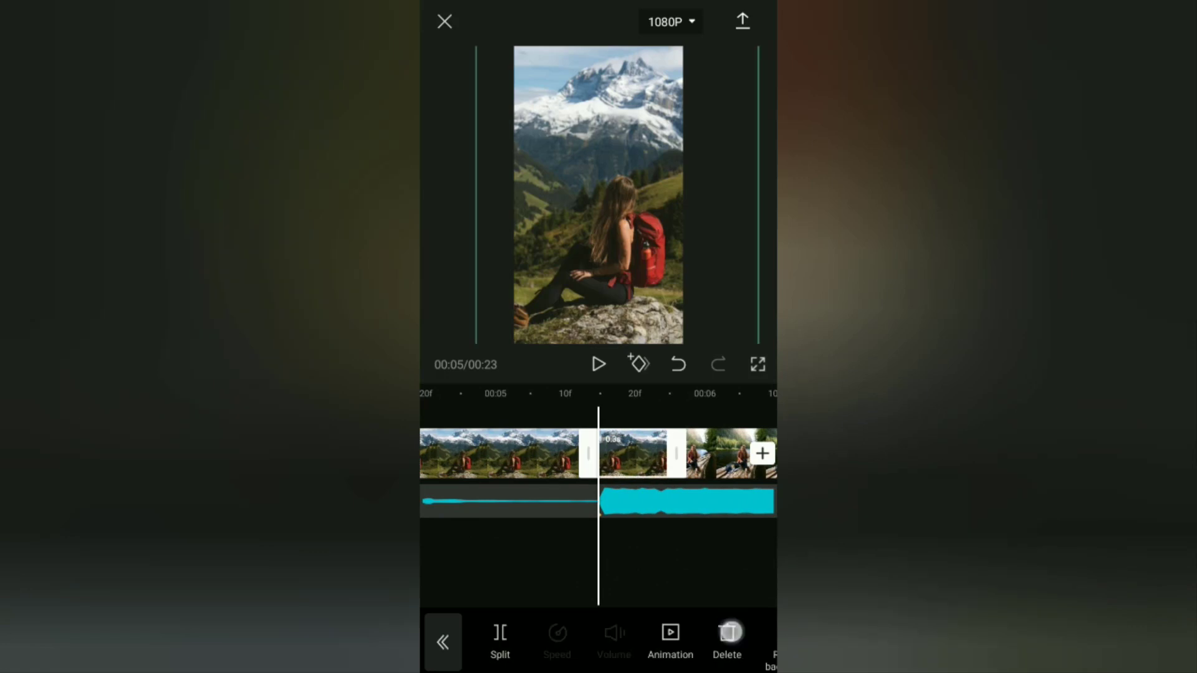
click(728, 633)
- Remove the piece before the beat, then split the backpack-by-lake clip and delete its 1.4s excess
scroll(624, 555, down, 3)
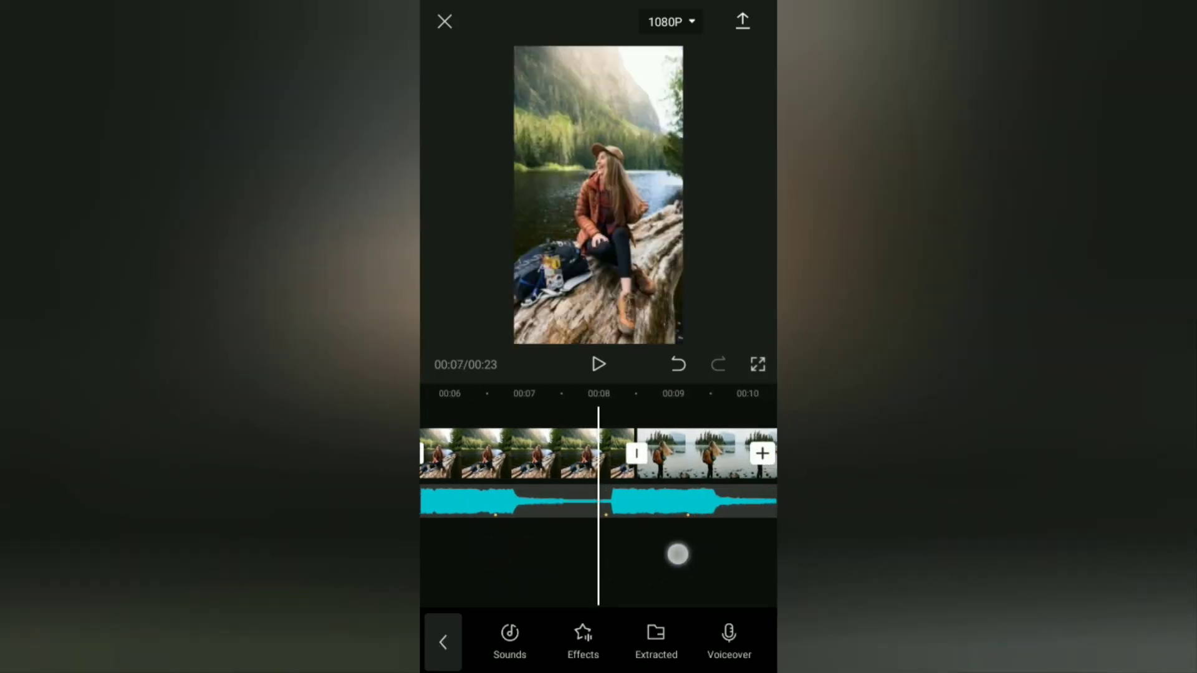
drag(677, 554, 659, 552)
click(474, 502)
click(727, 642)
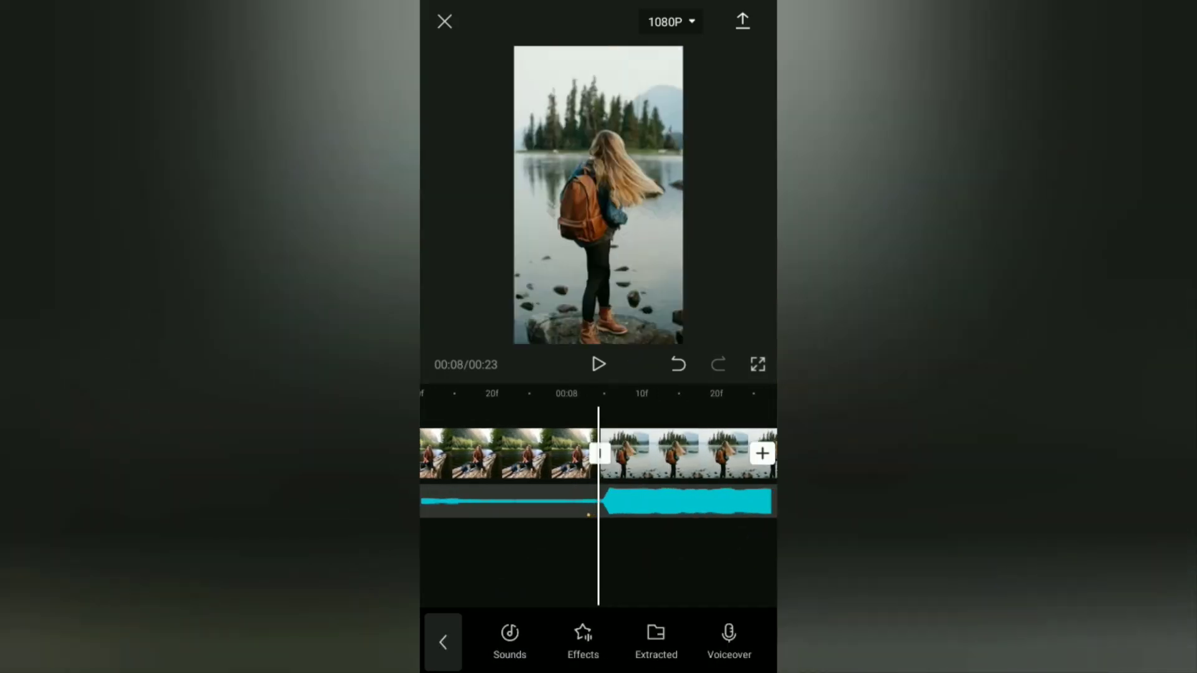
drag(507, 521, 667, 556)
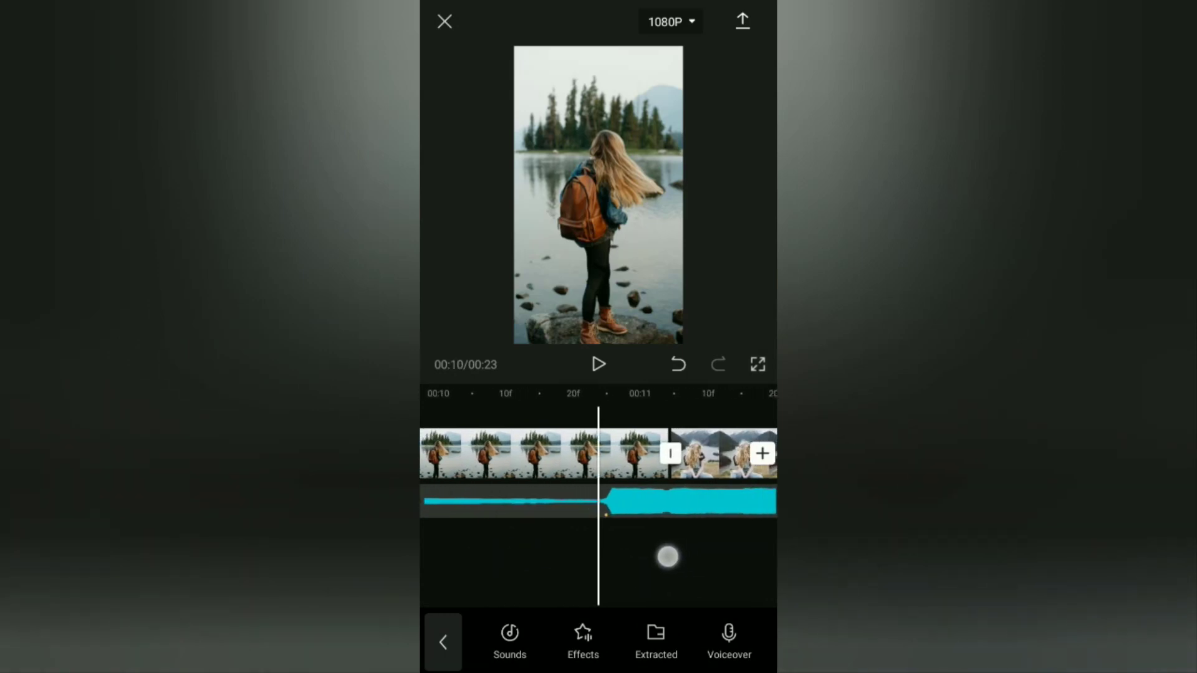
click(702, 548)
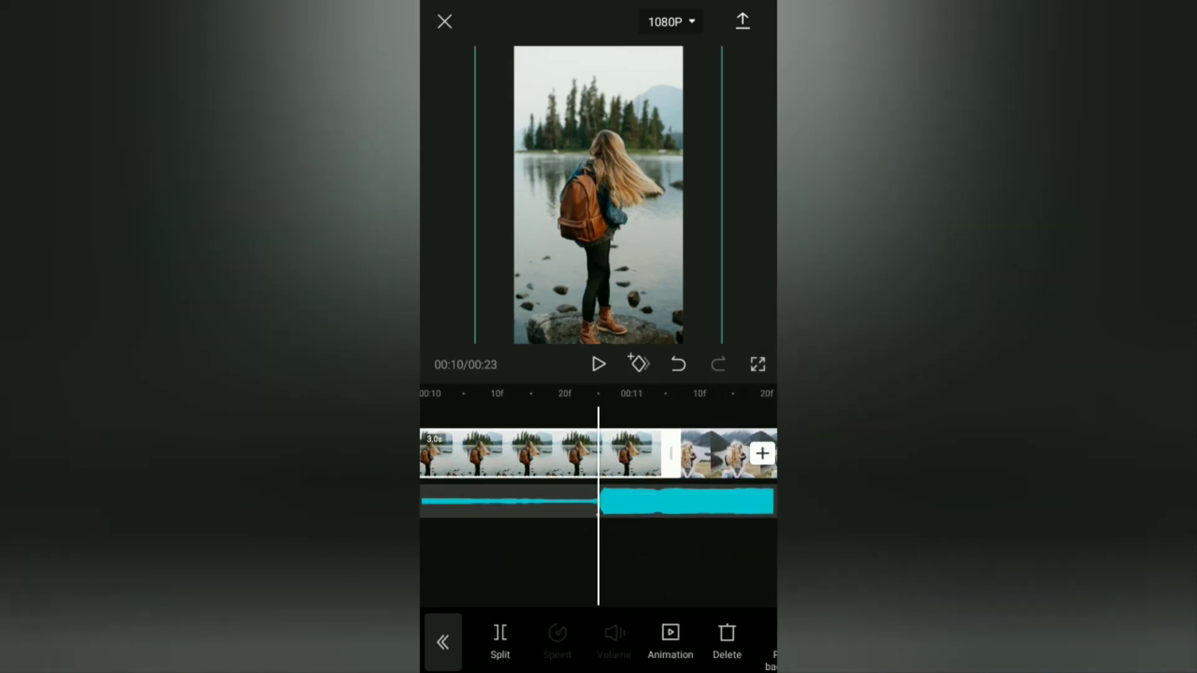
drag(741, 569, 657, 568)
mouse_move(742, 559)
mouse_down()
mouse_move(674, 552)
mouse_move(707, 552)
mouse_up()
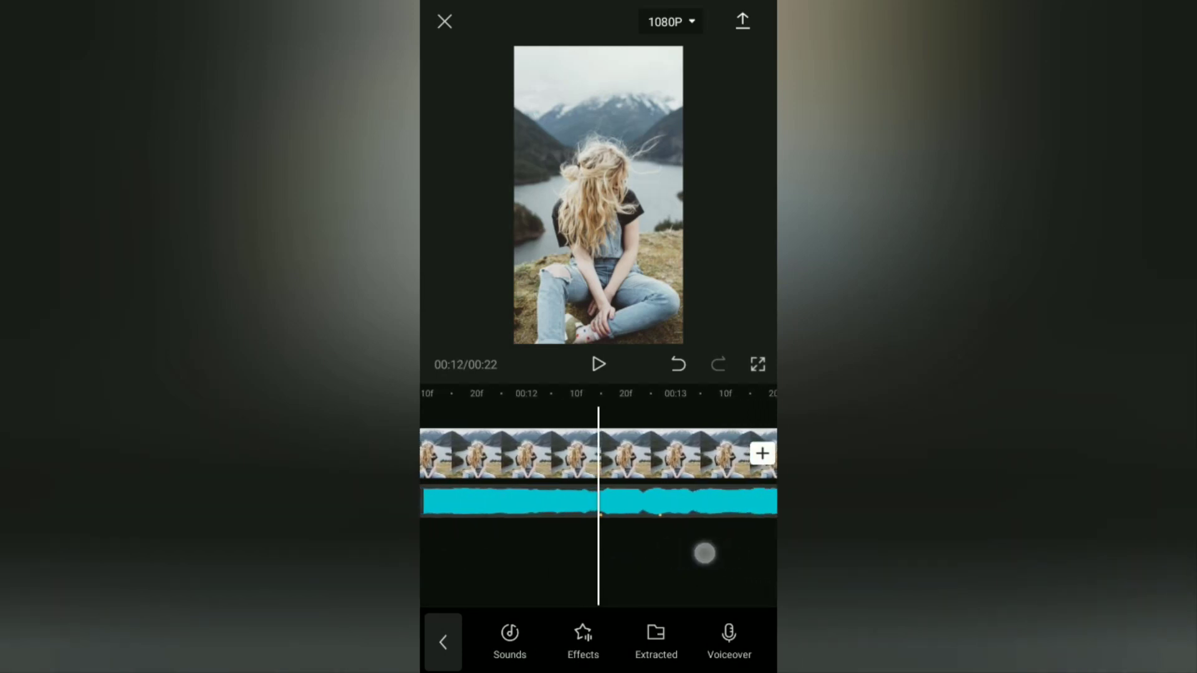
click(704, 453)
click(497, 629)
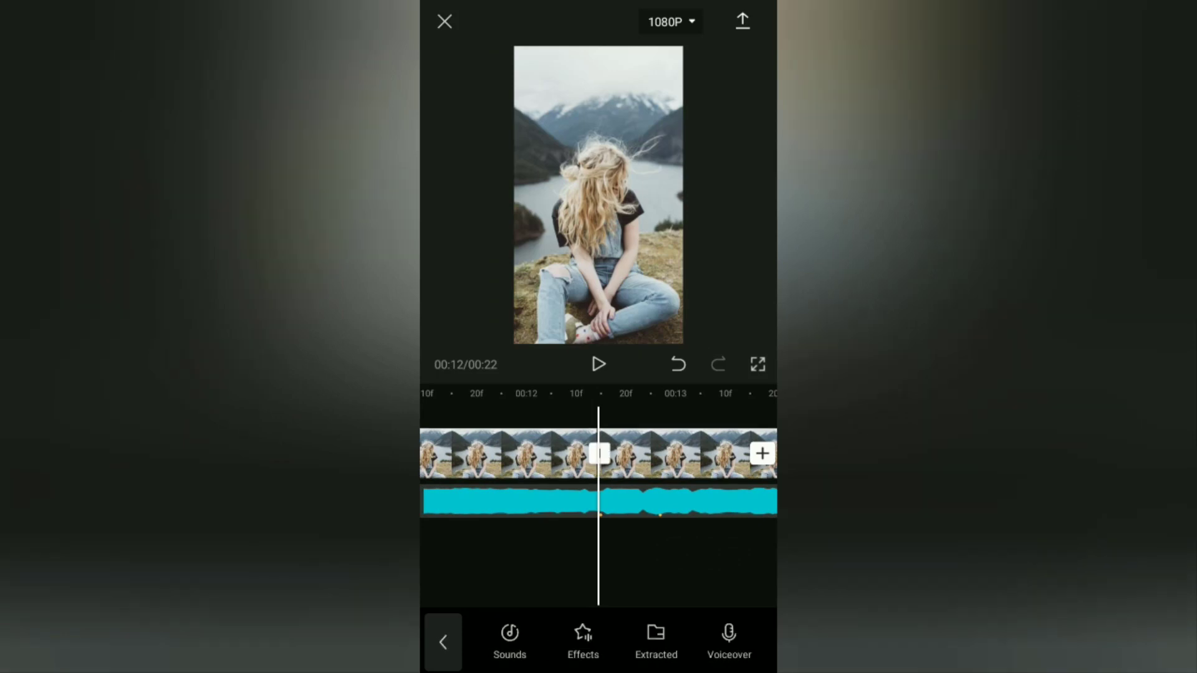
click(727, 635)
- Delete the remaining surplus clip pieces and review playback until the video runs 16 seconds
mouse_move(747, 550)
mouse_down()
mouse_move(701, 545)
mouse_move(668, 556)
mouse_move(742, 548)
mouse_move(660, 572)
mouse_up()
click(686, 453)
click(727, 634)
click(598, 364)
click(598, 363)
click(686, 453)
click(726, 634)
mouse_move(686, 494)
mouse_down()
mouse_move(644, 544)
mouse_move(773, 548)
mouse_up()
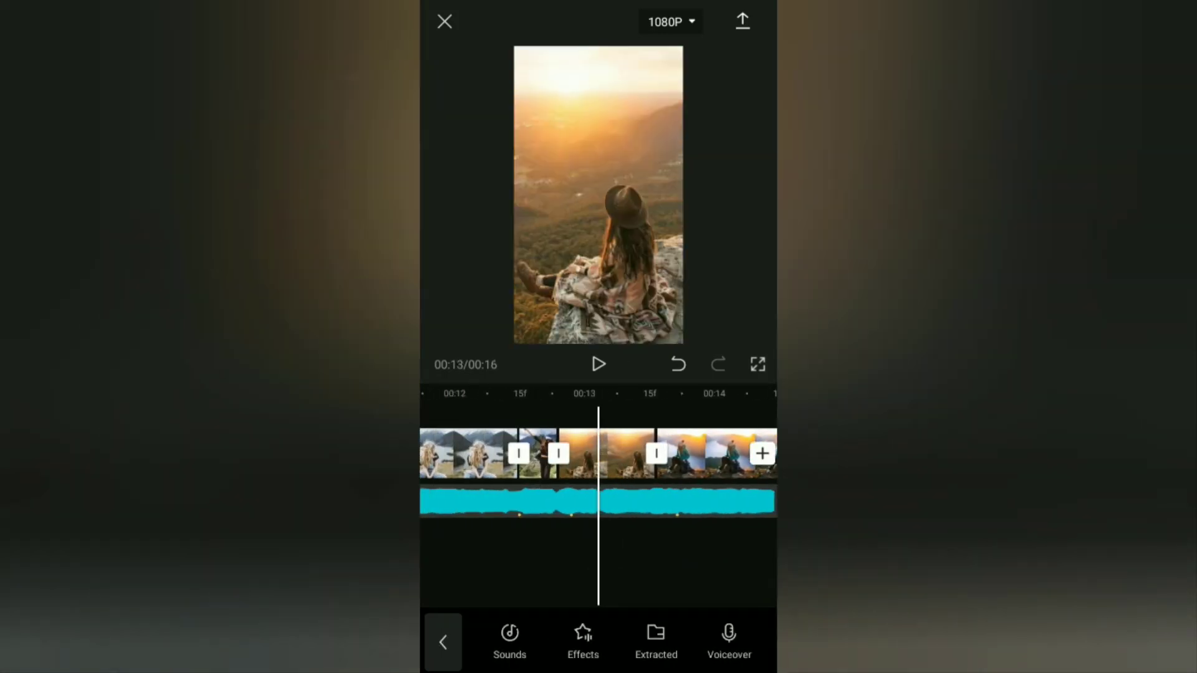
drag(638, 562, 773, 552)
- Select the opening photo clips and apply the 3D Zoom Pro style from Style
mouse_move(629, 564)
mouse_down()
mouse_move(772, 571)
mouse_move(765, 592)
mouse_up()
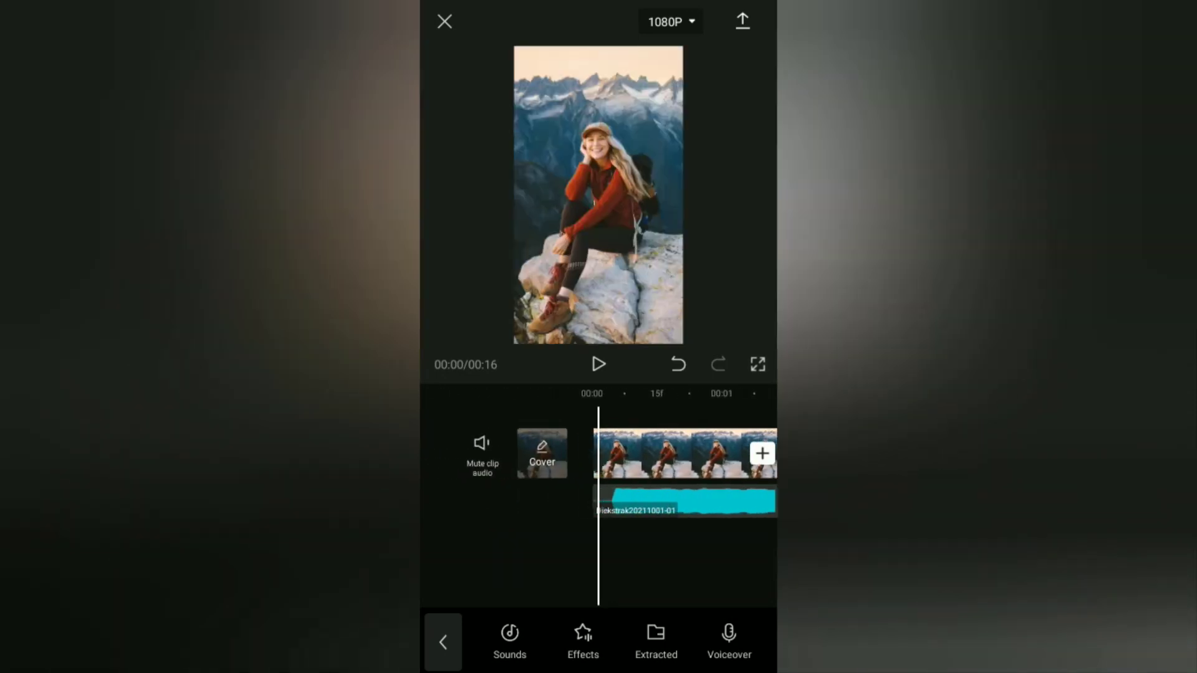
click(443, 642)
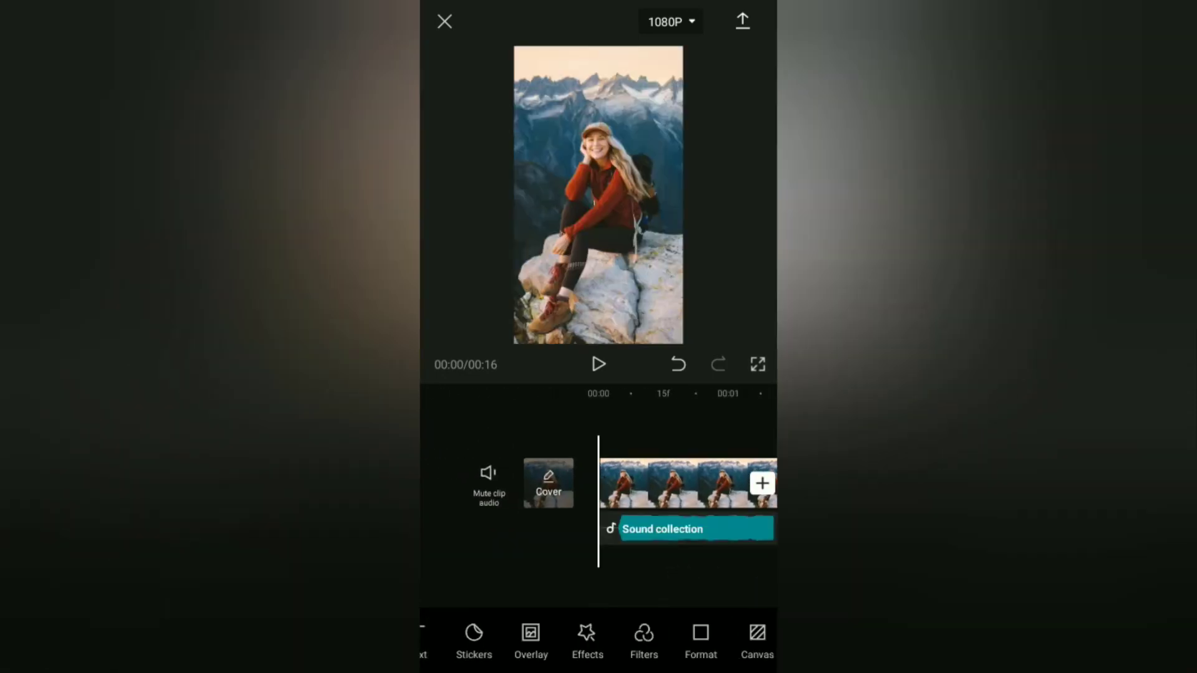
mouse_move(736, 587)
mouse_down()
mouse_move(633, 580)
mouse_move(763, 583)
mouse_up()
click(673, 483)
drag(707, 642, 527, 642)
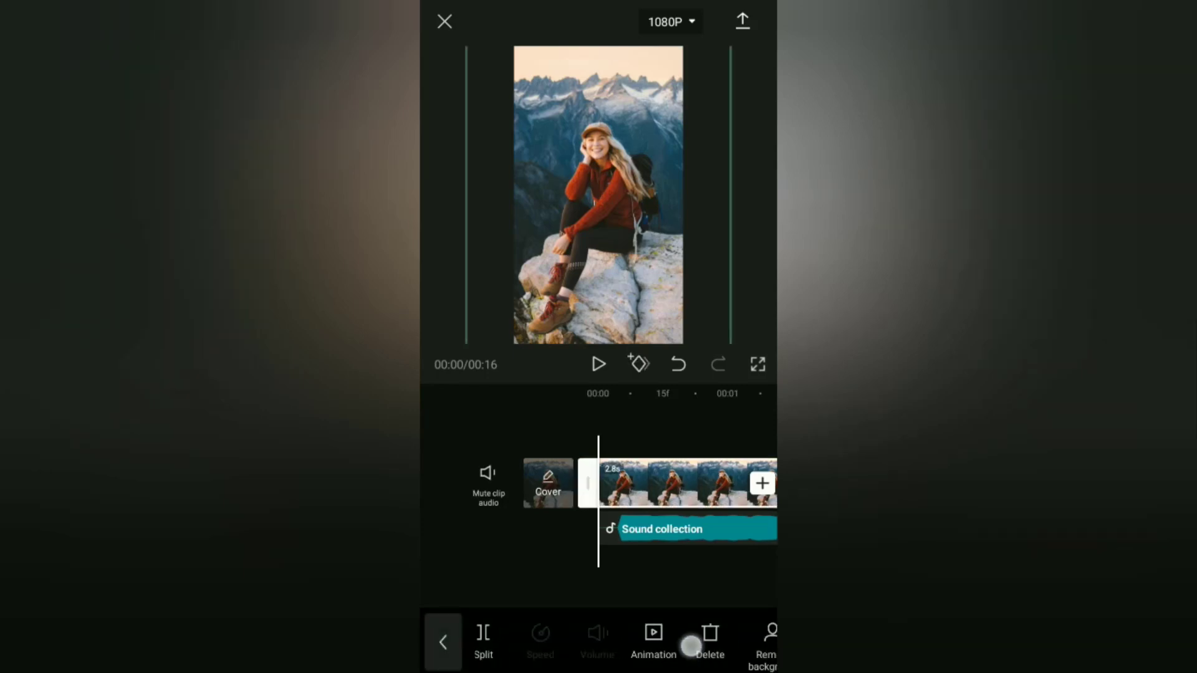
click(680, 636)
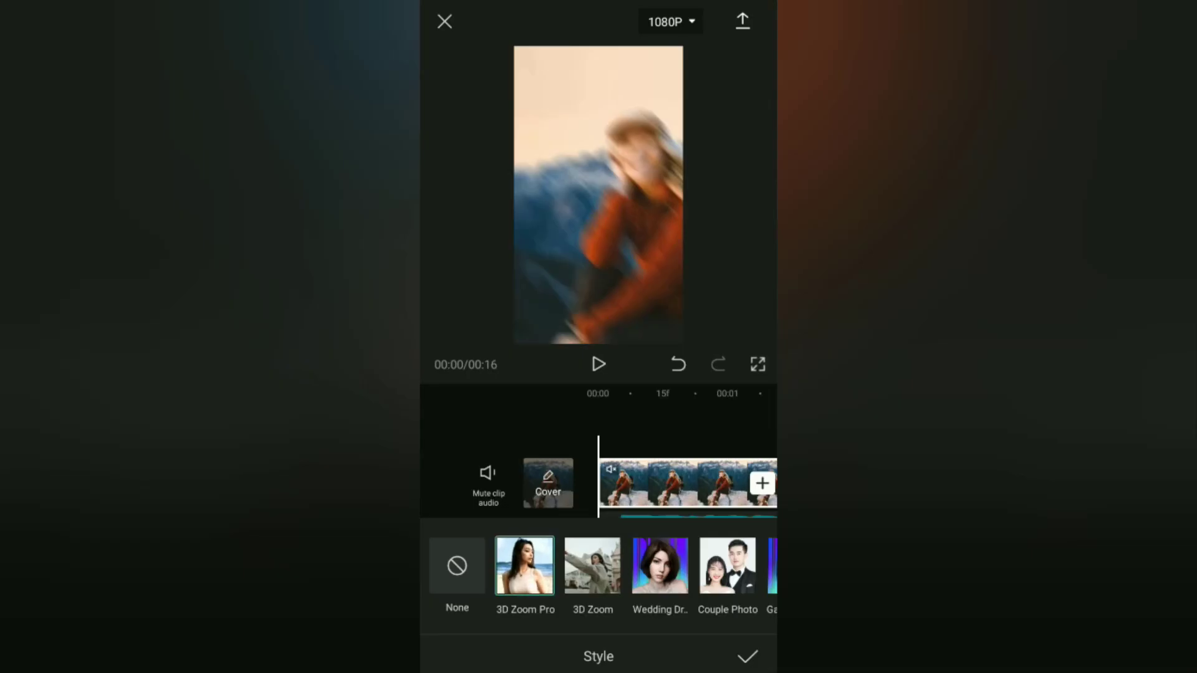
drag(616, 499, 472, 499)
click(524, 565)
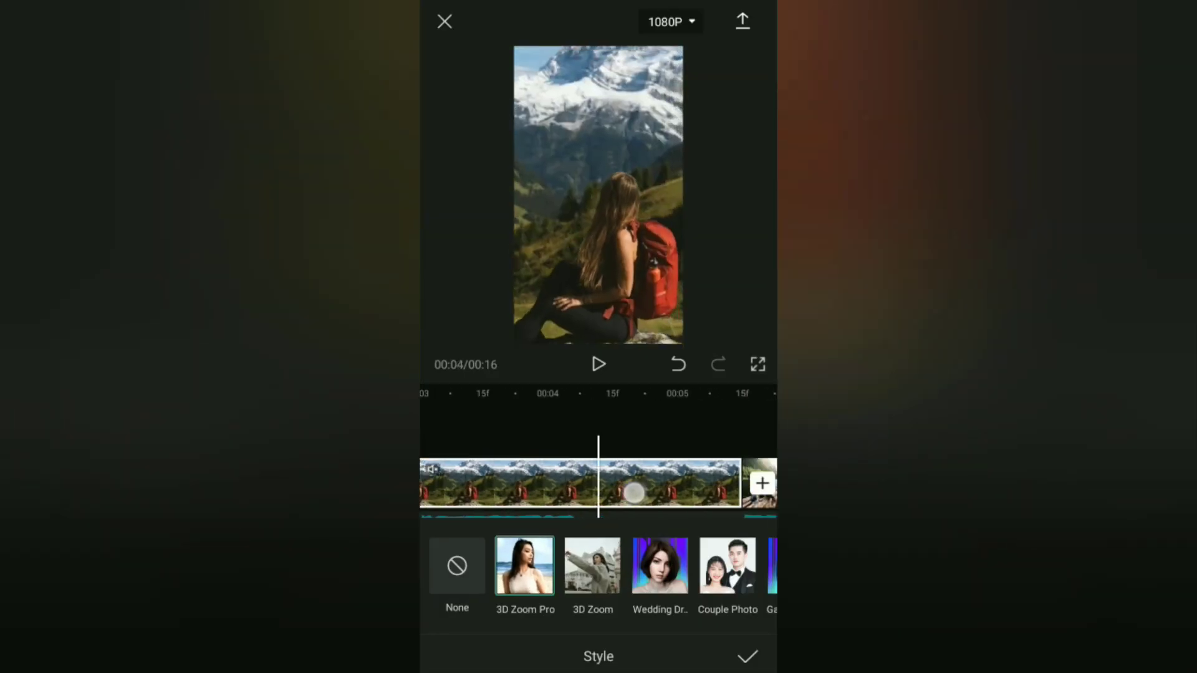
- Apply 3D Zoom Pro to the third, lake and windblown-hair clips in turn
drag(717, 483, 436, 483)
click(524, 565)
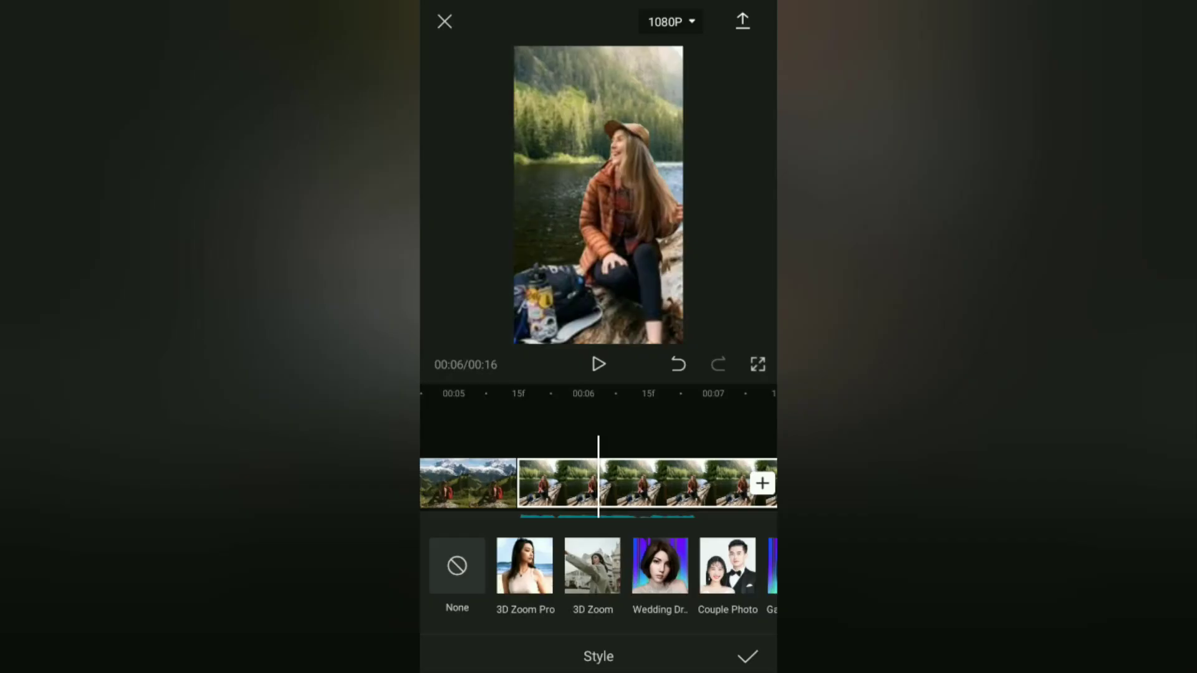
drag(626, 508, 436, 508)
click(524, 565)
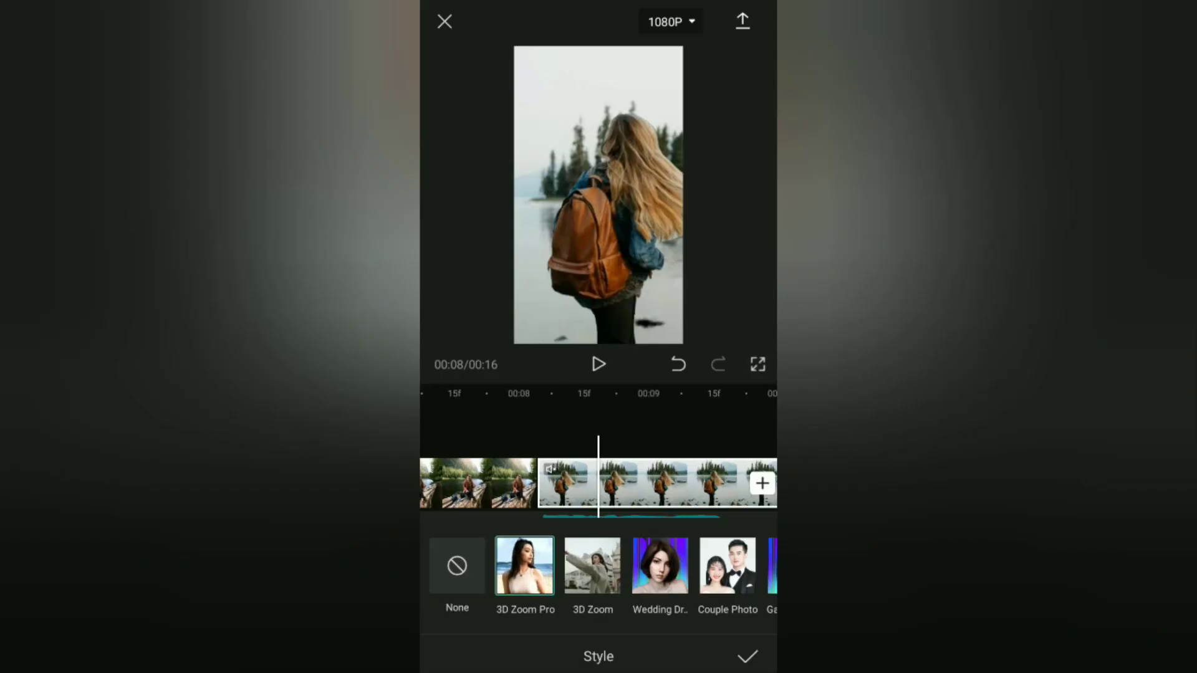
drag(623, 483, 493, 483)
click(524, 566)
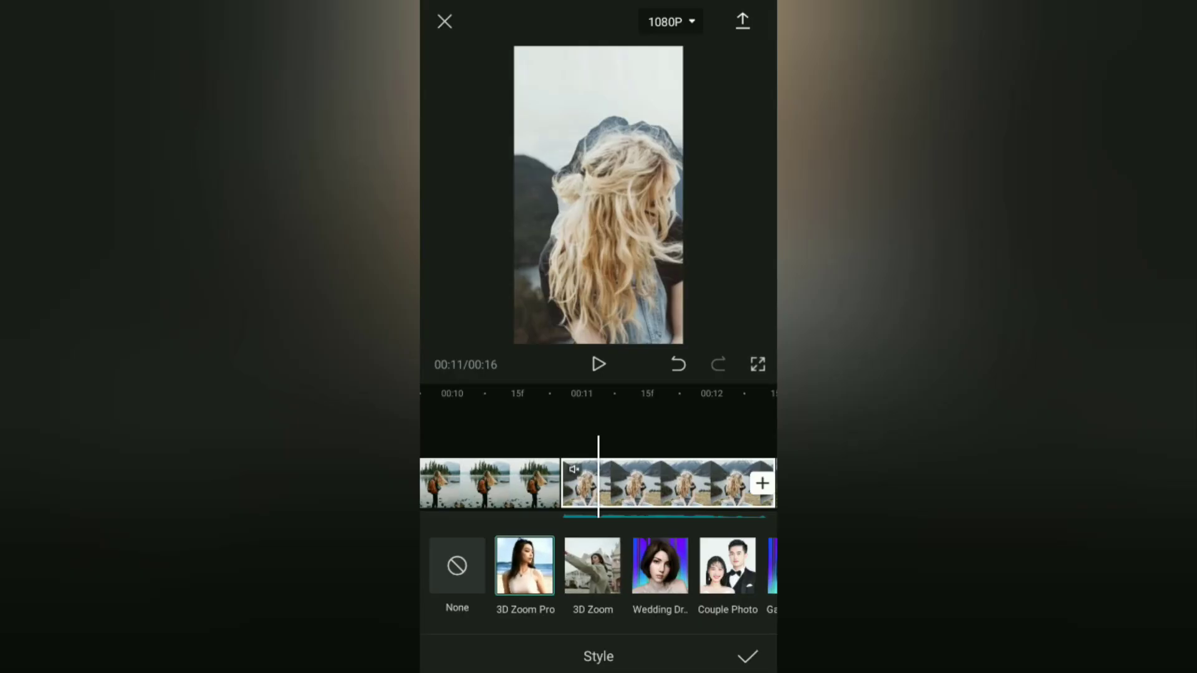
drag(686, 483, 499, 483)
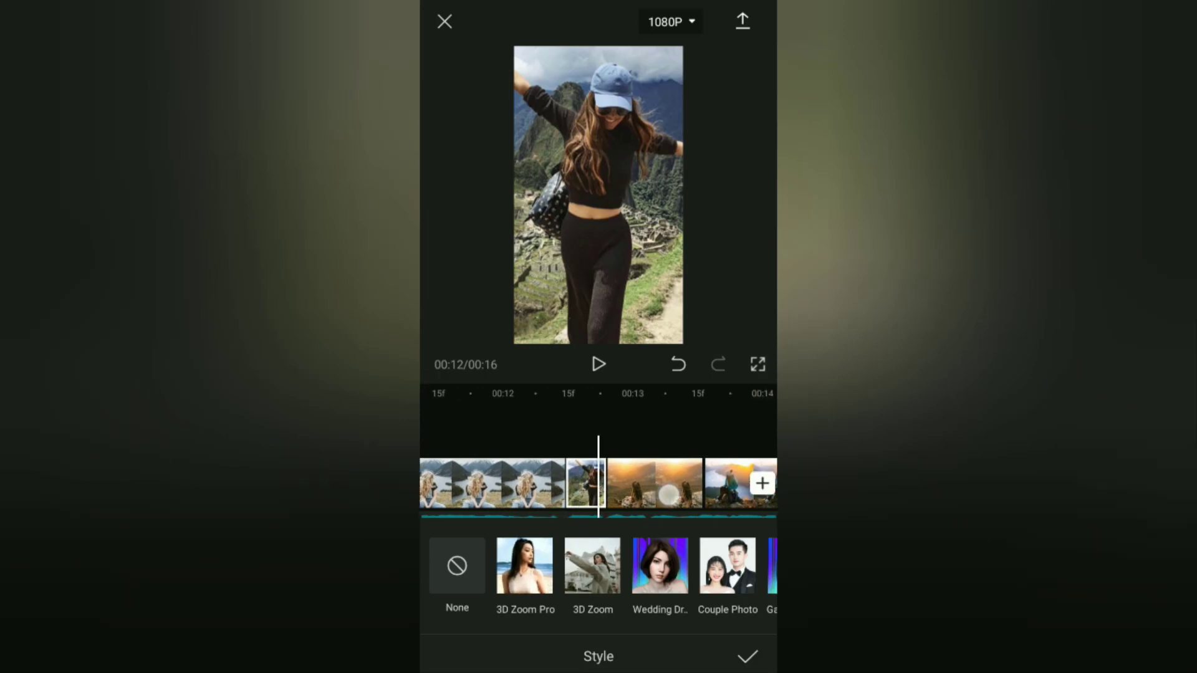
mouse_move(598, 483)
mouse_down()
mouse_move(536, 483)
mouse_move(604, 483)
mouse_up()
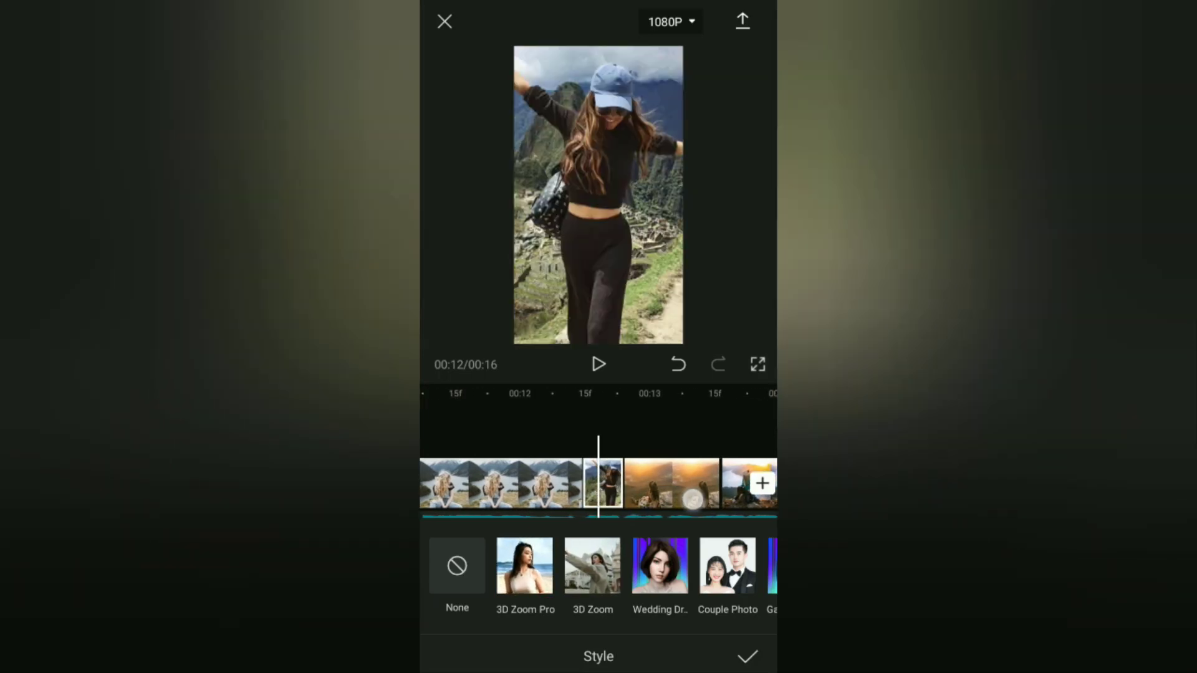
mouse_move(685, 524)
mouse_down()
mouse_move(537, 527)
mouse_move(703, 498)
mouse_up()
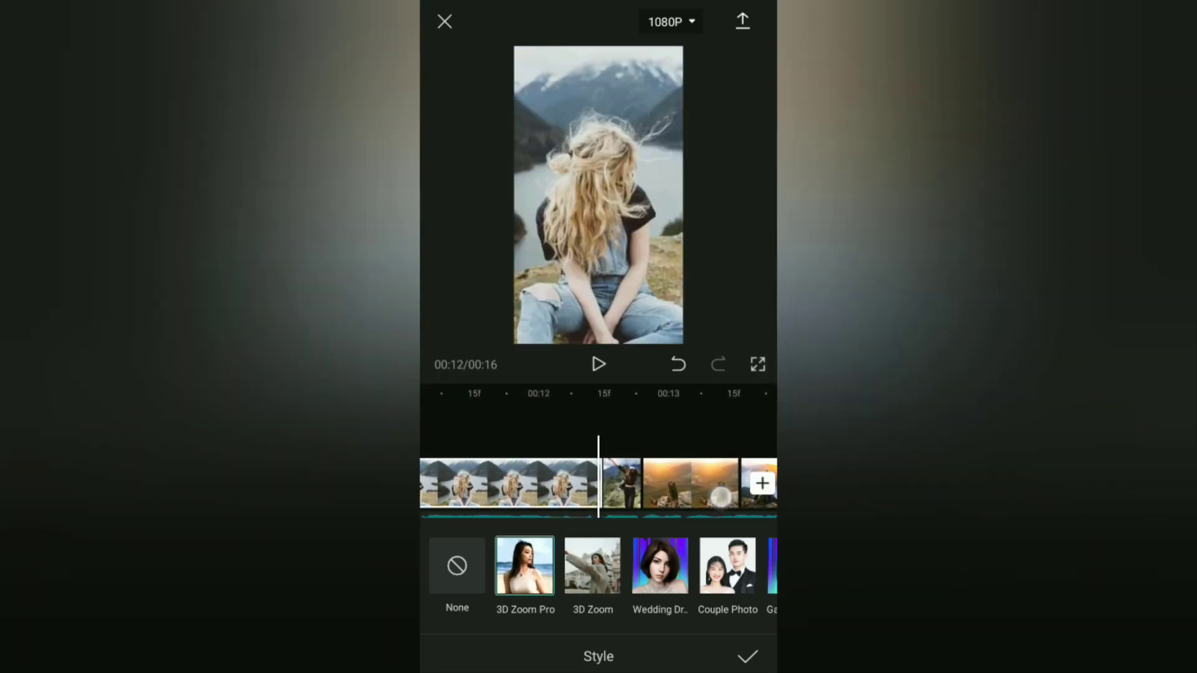
- Apply 3D Zoom Pro to the cap-wearing clip and 3D Zoom to the sunset and teal-jacket clips
click(524, 566)
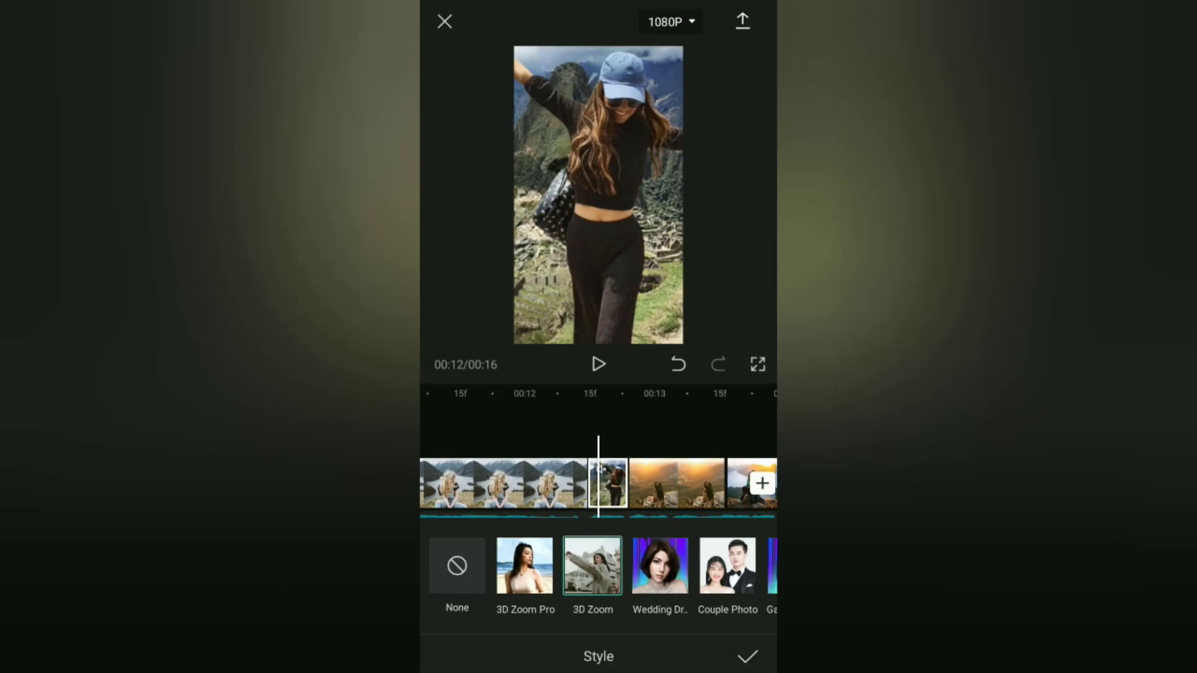
click(686, 483)
click(592, 565)
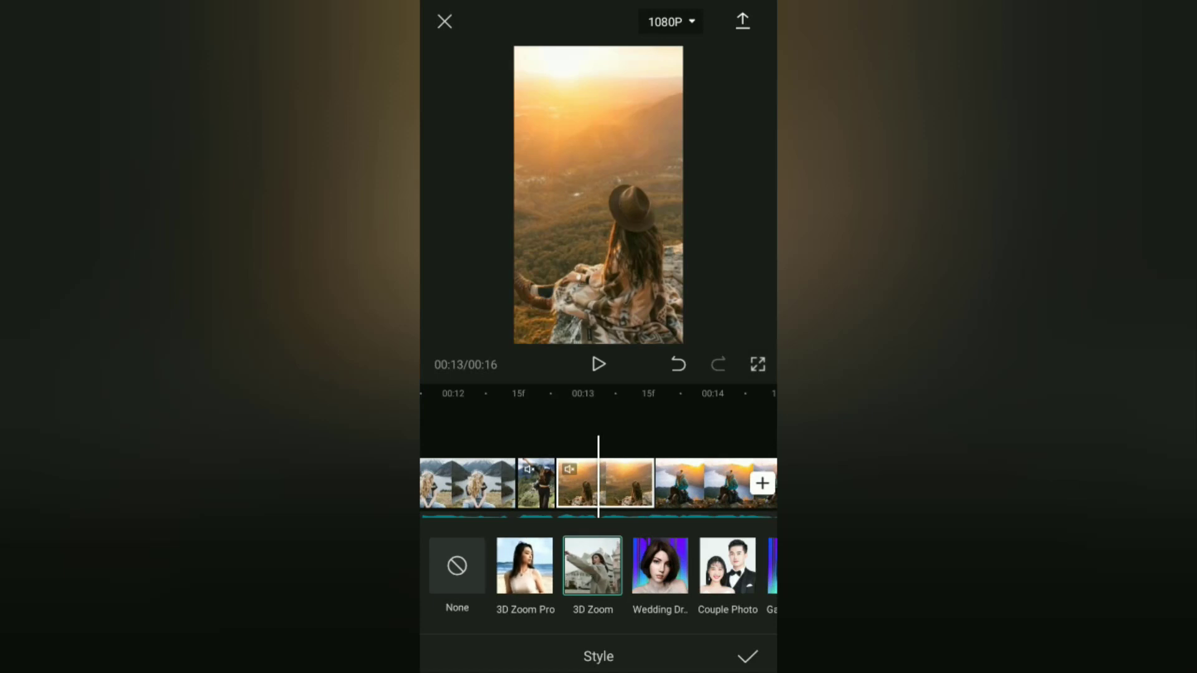
click(696, 494)
click(592, 565)
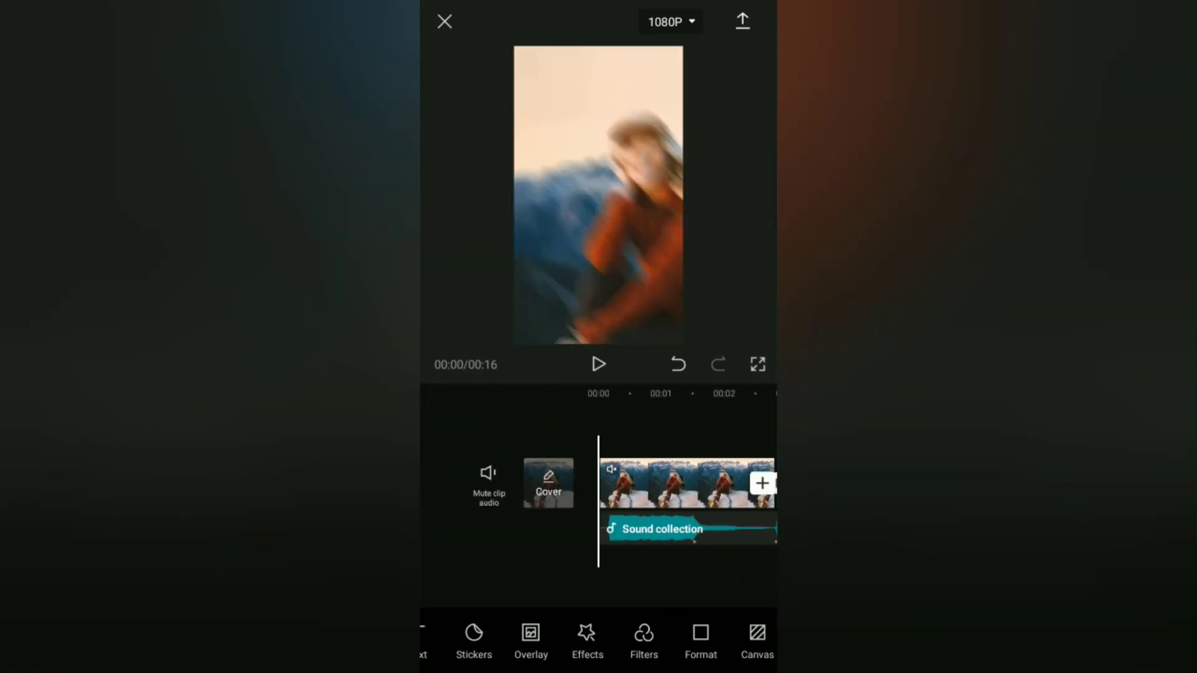
click(598, 365)
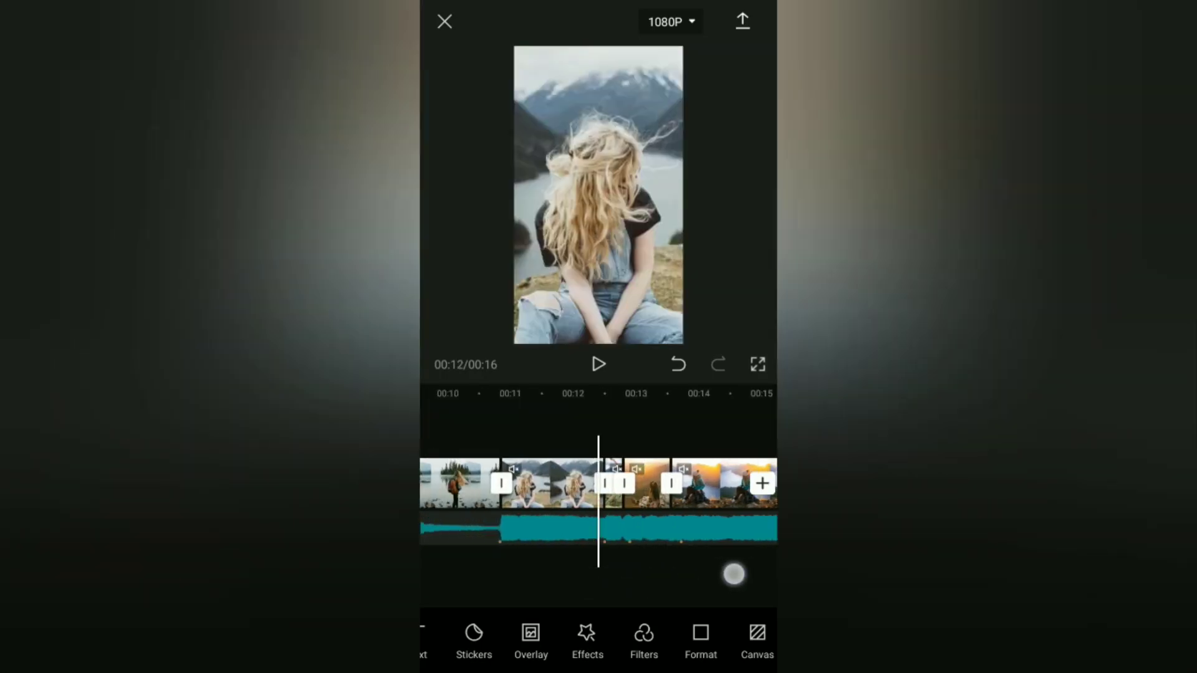
drag(592, 577, 742, 582)
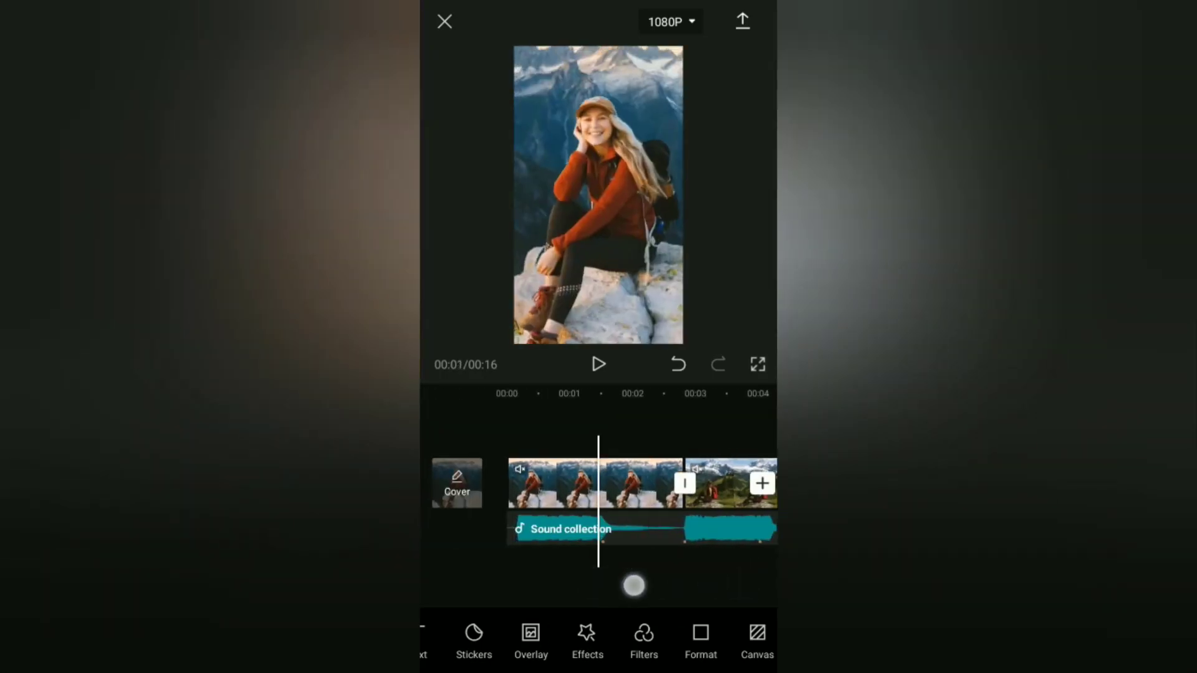
mouse_move(633, 582)
mouse_down()
mouse_move(760, 584)
mouse_move(752, 575)
mouse_up()
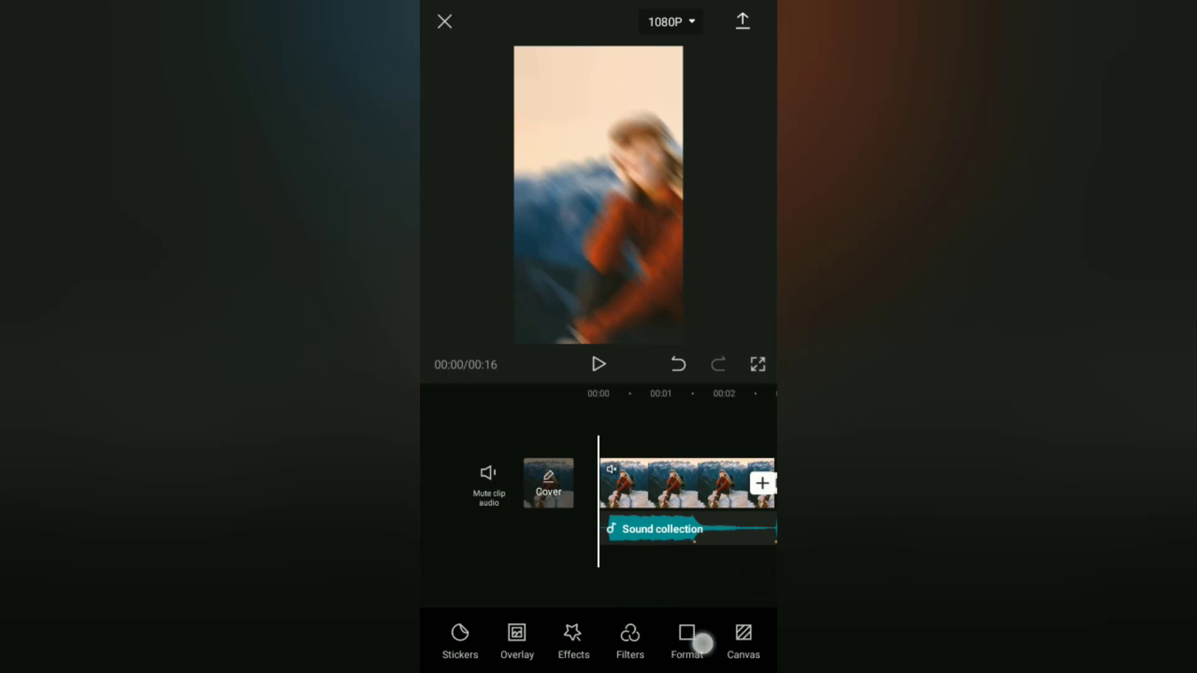
- Apply the Retro VHS I filter and trim it to end at the playhead in the opening seconds
drag(700, 642, 525, 657)
click(581, 642)
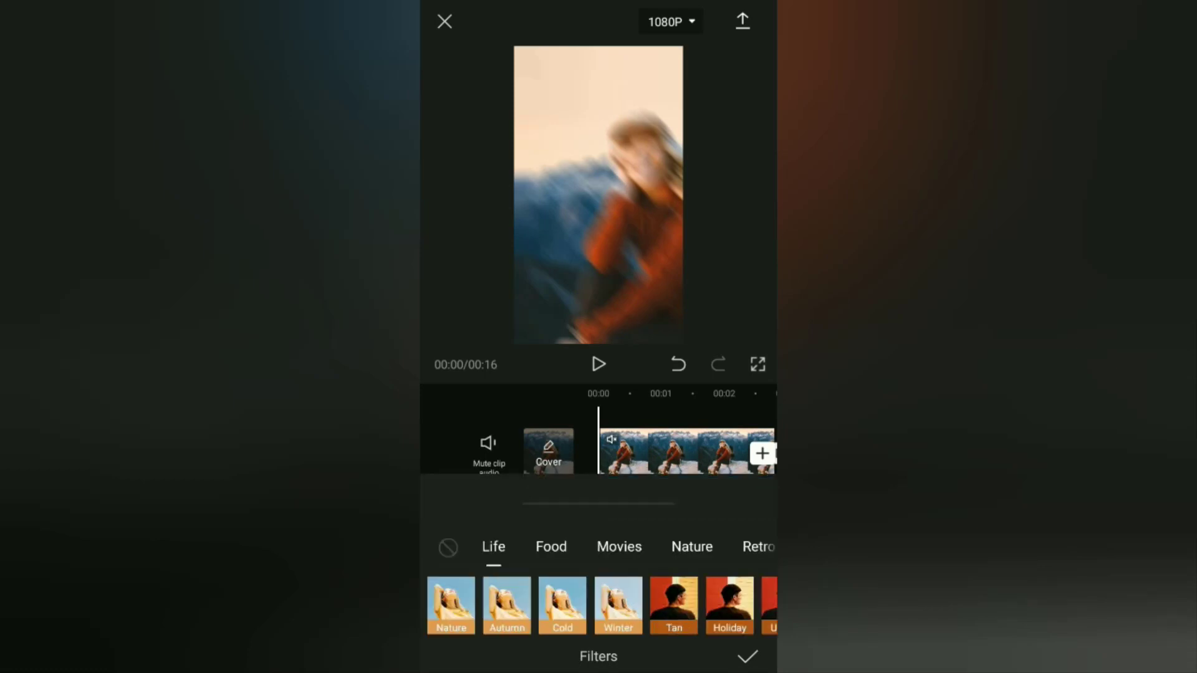
drag(661, 551, 557, 560)
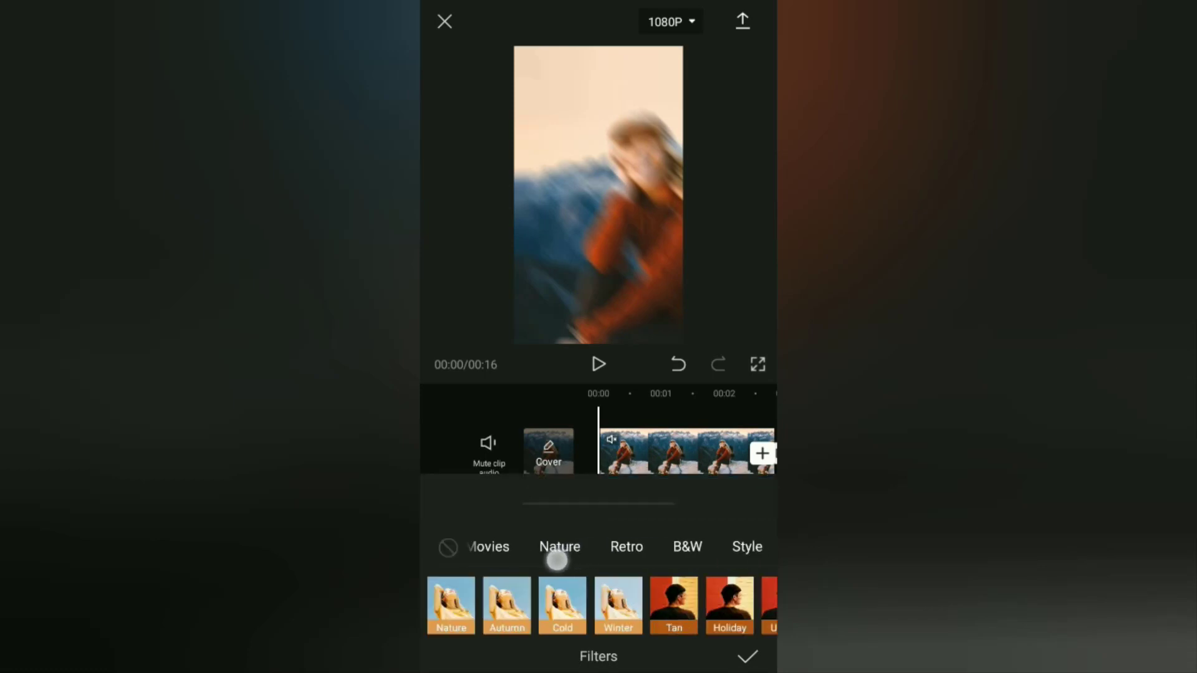
click(640, 549)
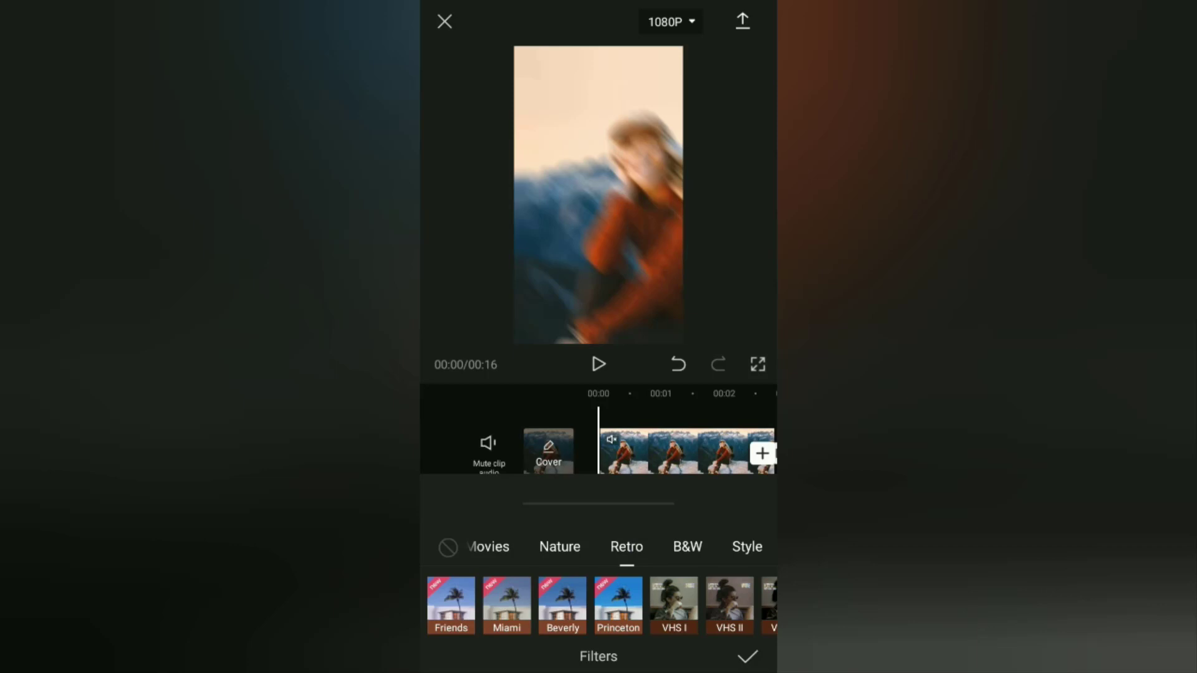
drag(675, 614, 614, 614)
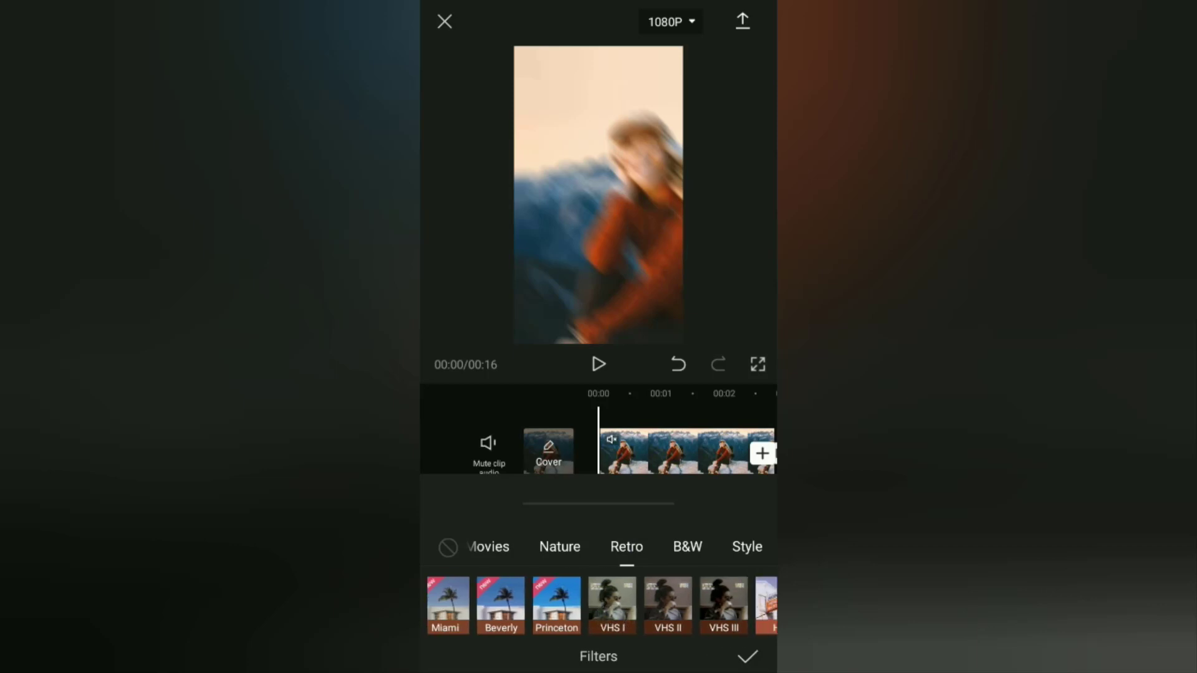
click(612, 604)
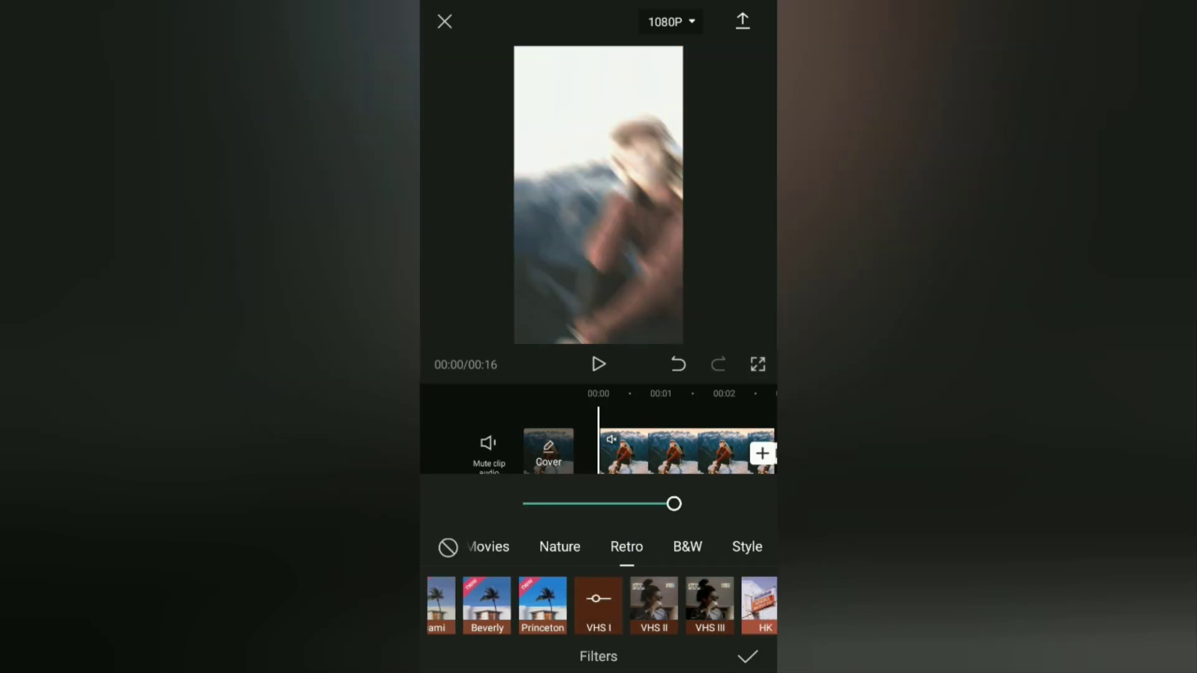
click(747, 656)
drag(740, 580, 619, 580)
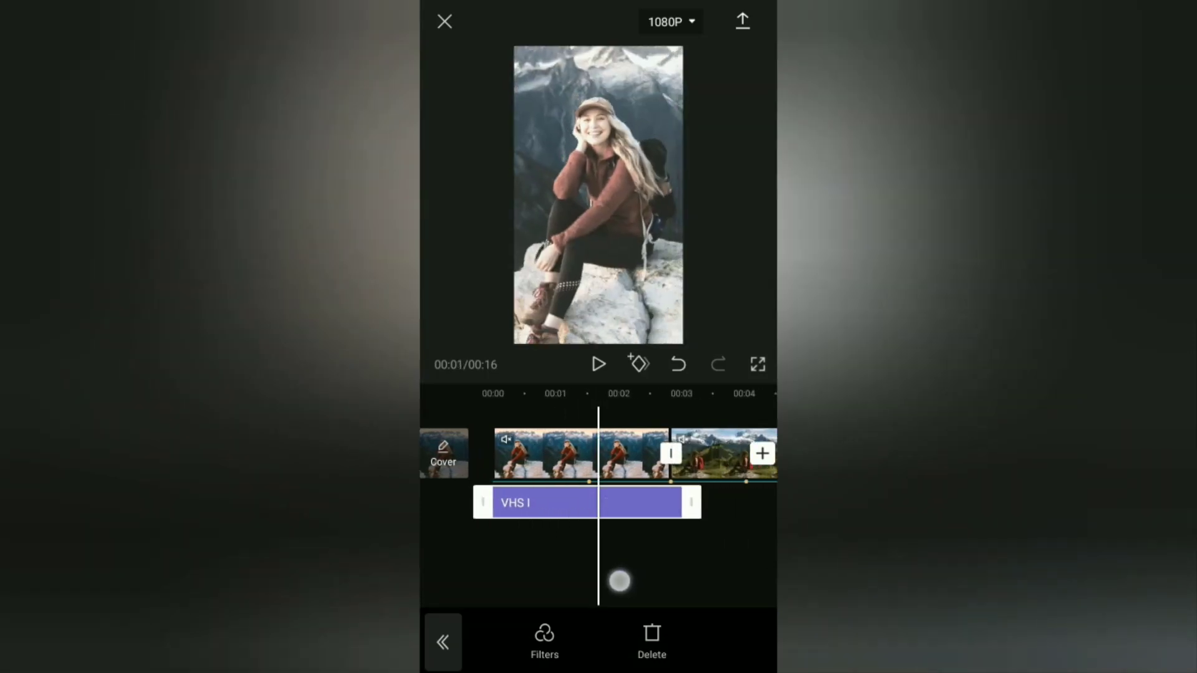
drag(676, 502, 591, 536)
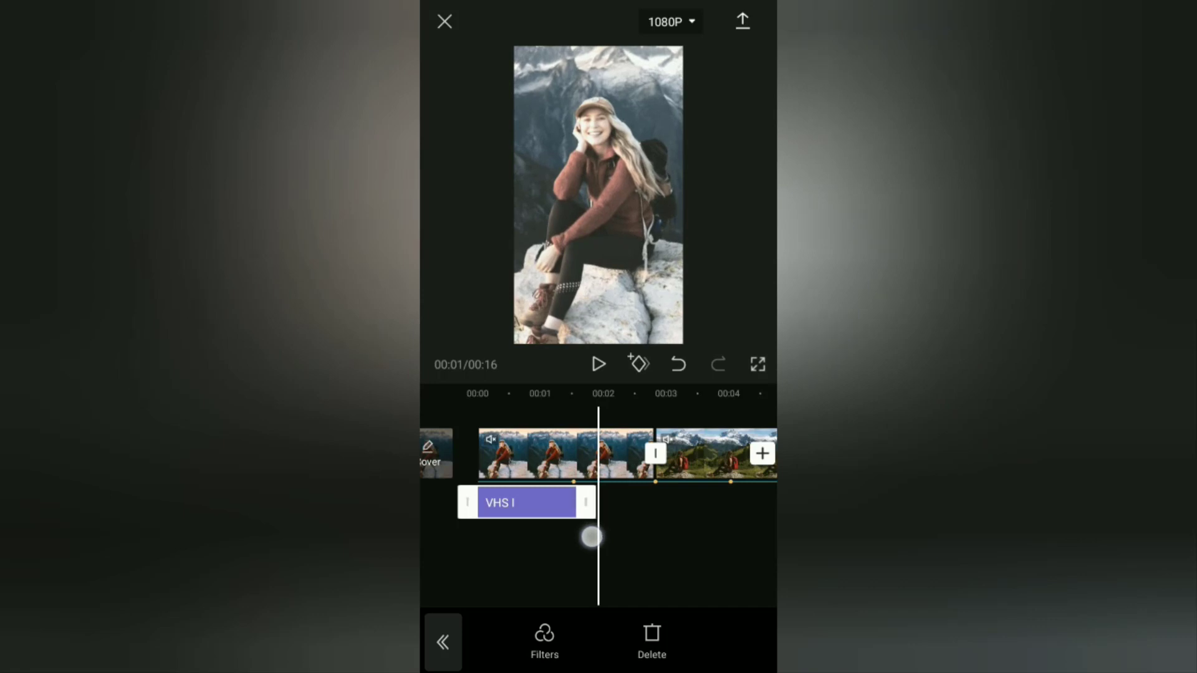
mouse_move(700, 561)
mouse_down()
mouse_move(622, 566)
mouse_move(683, 564)
mouse_move(672, 564)
mouse_up()
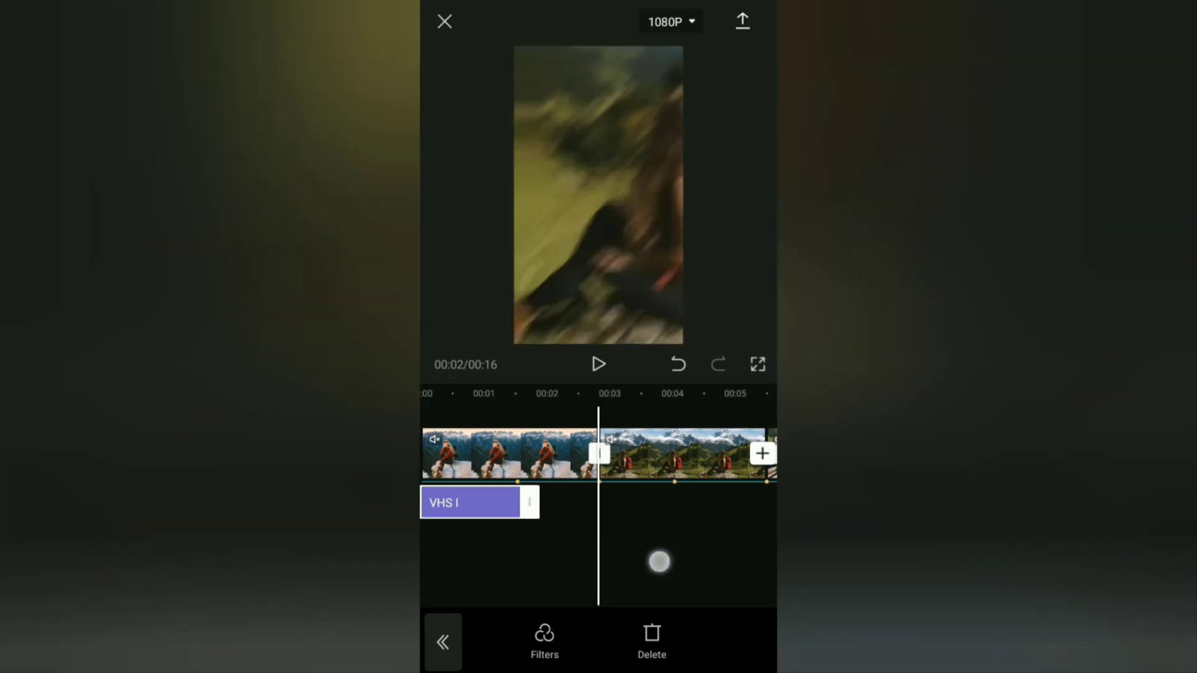
- Add a second VHS I filter at the next clip change and shorten it
click(659, 562)
click(544, 639)
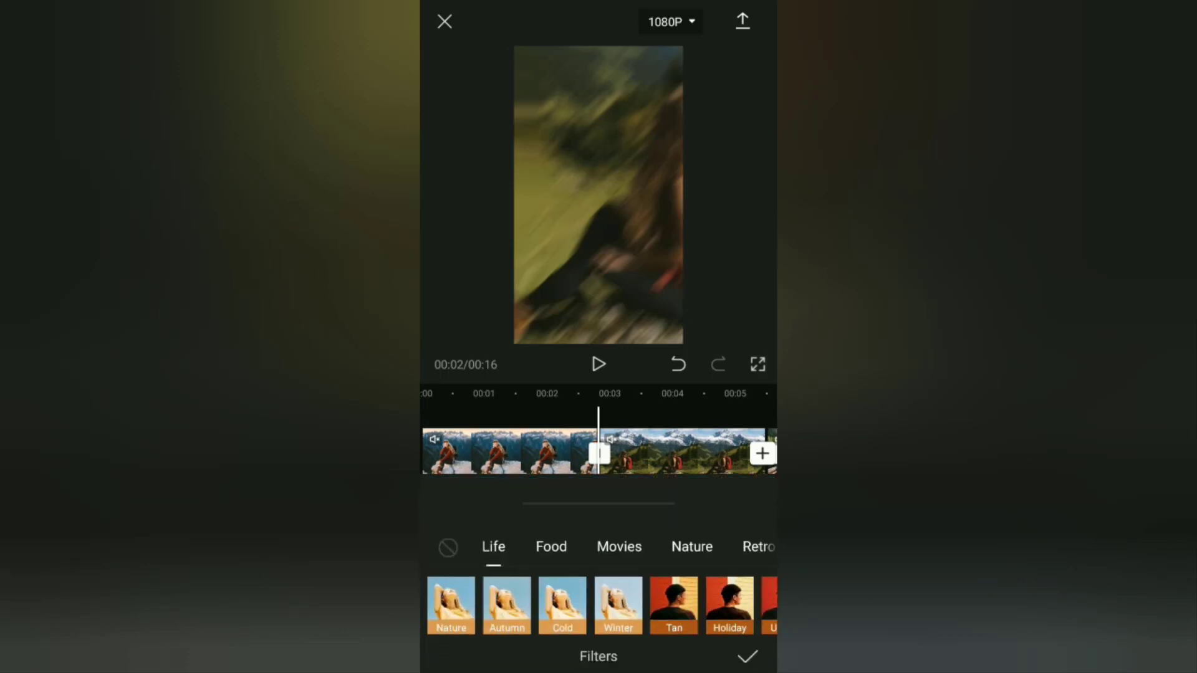
drag(698, 552, 617, 569)
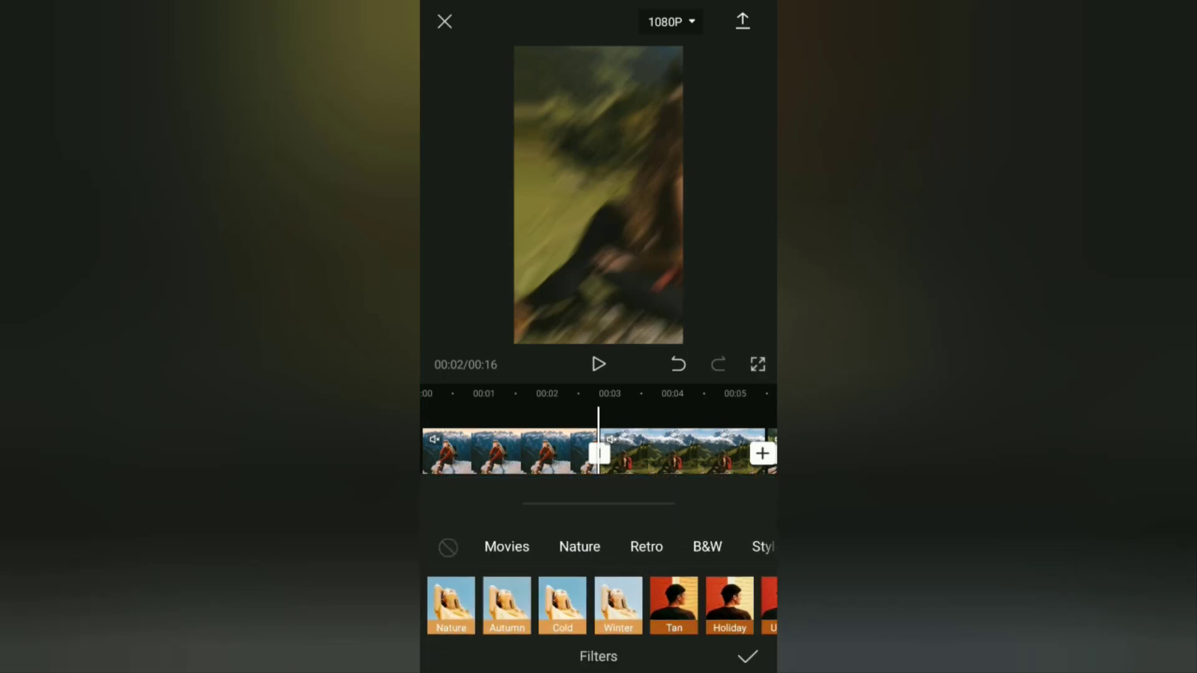
click(653, 555)
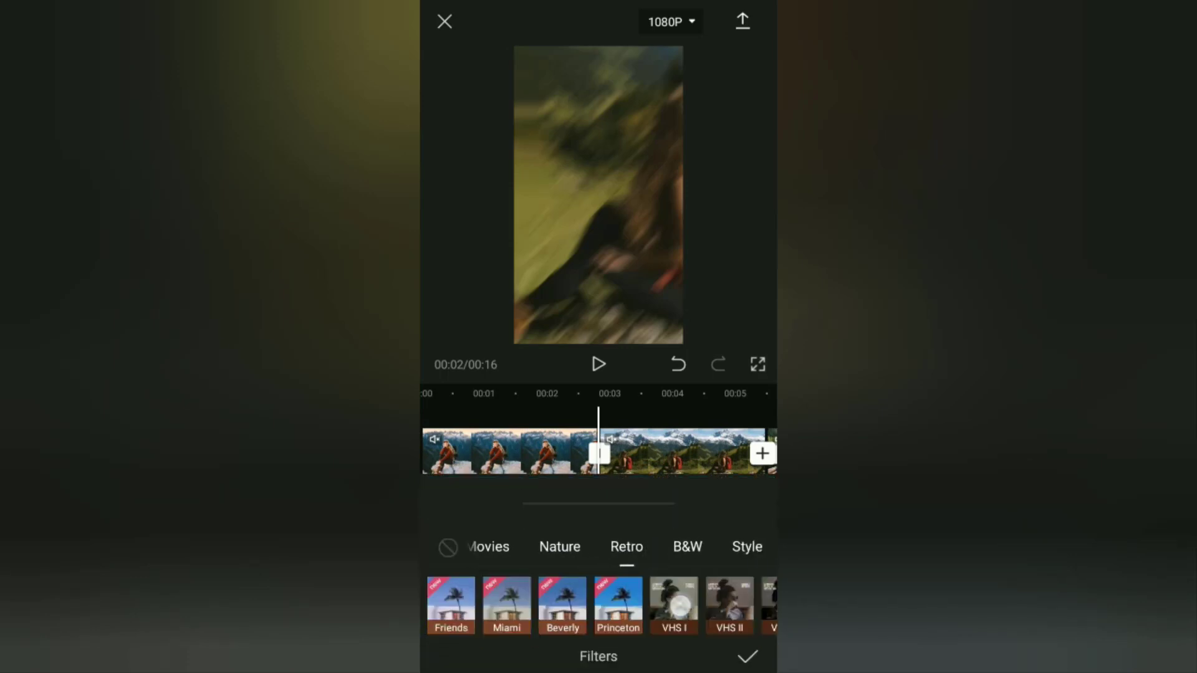
click(680, 605)
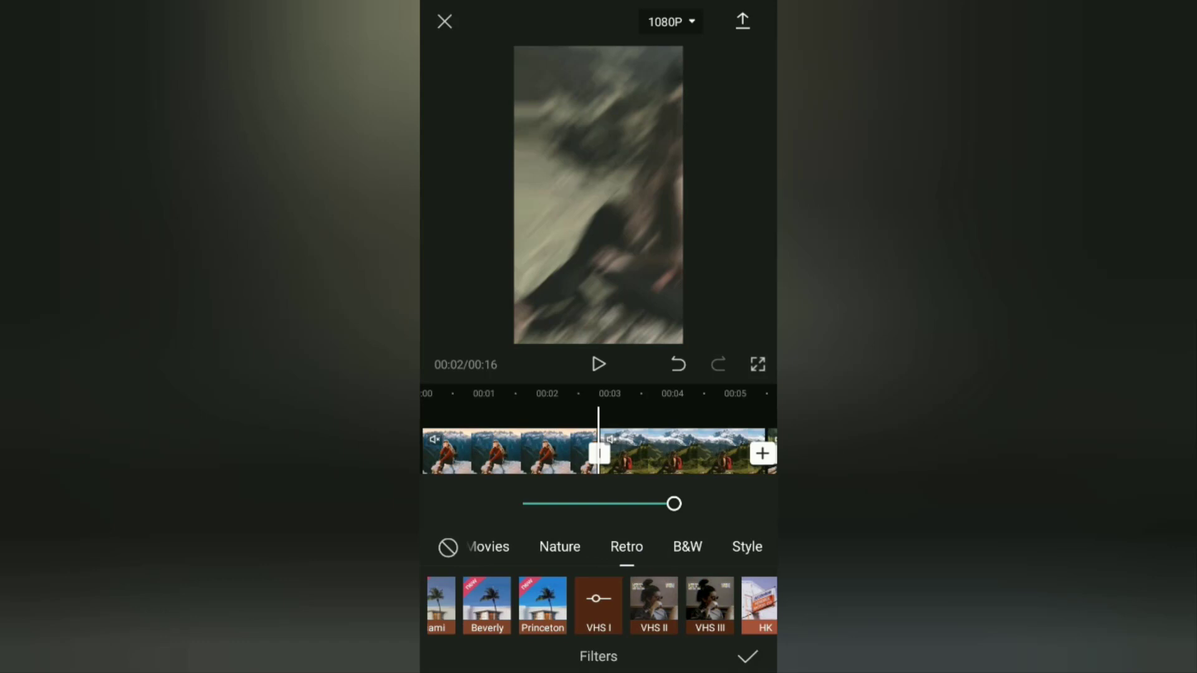
click(748, 656)
drag(748, 579, 665, 579)
mouse_move(717, 502)
mouse_down()
mouse_move(617, 502)
mouse_move(650, 534)
mouse_move(615, 526)
mouse_up()
- Add a third short VHS I filter bar at the following clip change
drag(748, 558, 700, 549)
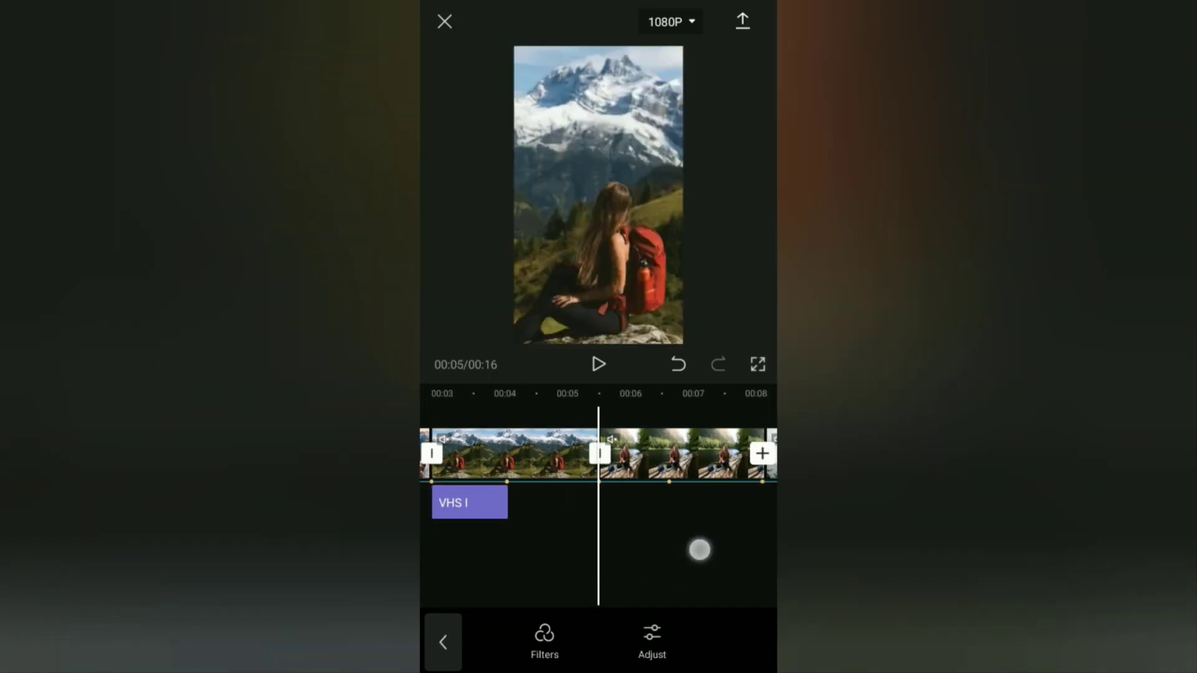
click(544, 640)
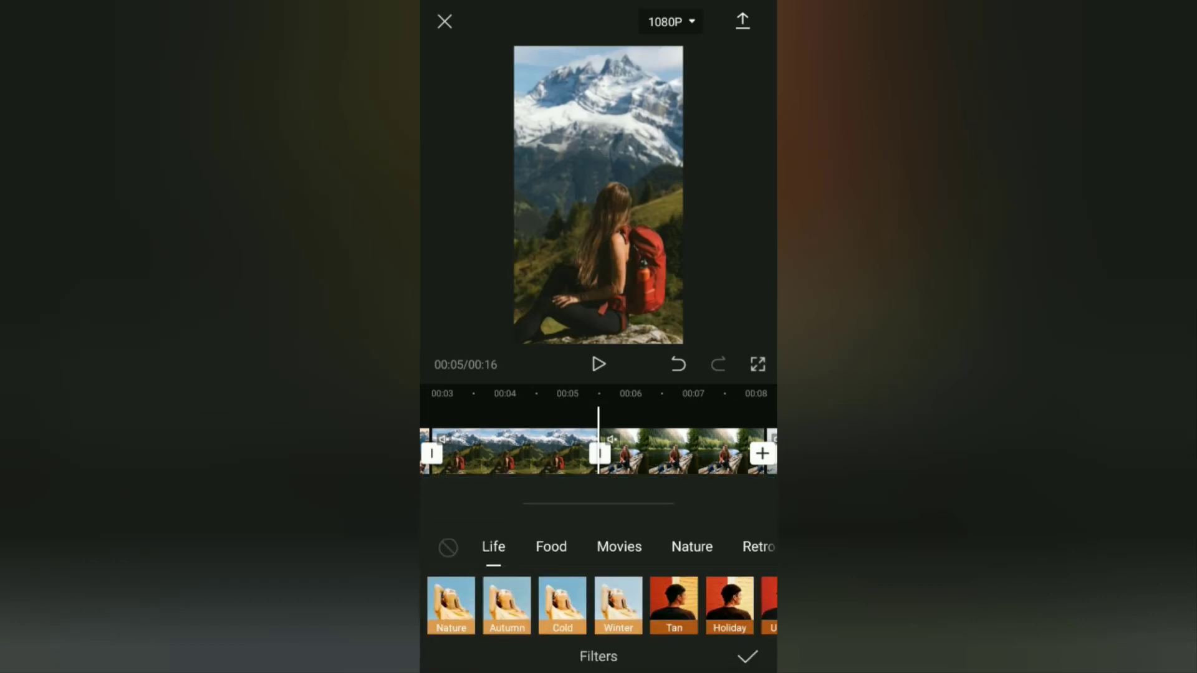
click(756, 547)
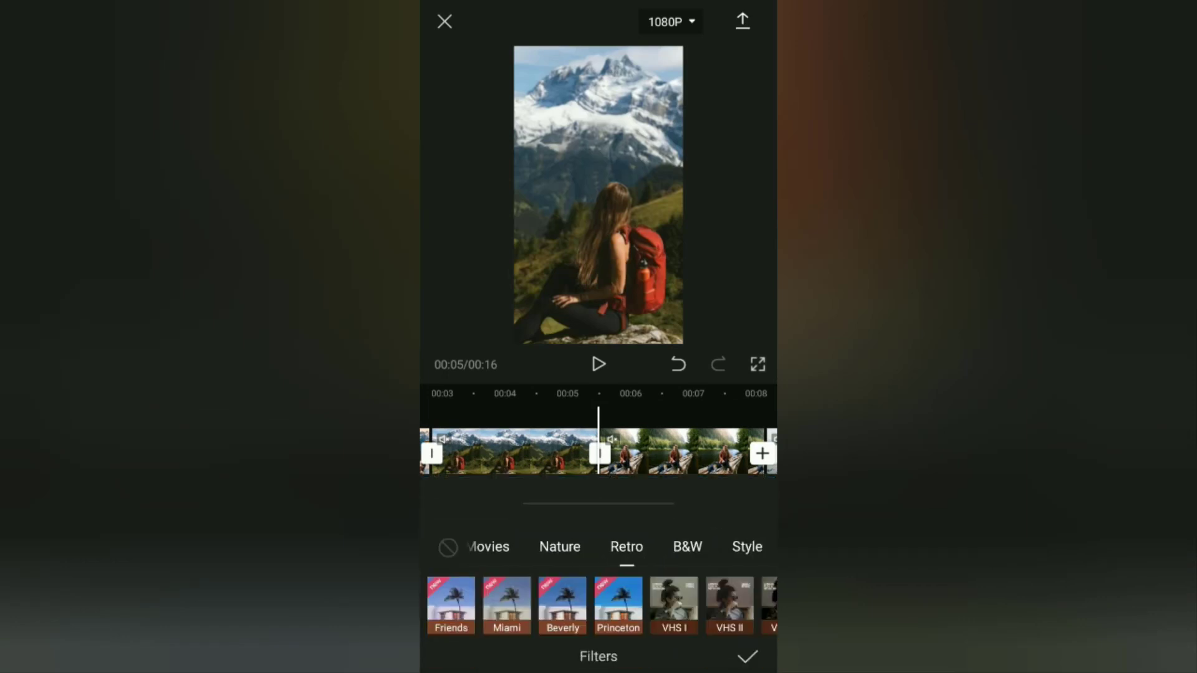
click(673, 604)
click(747, 656)
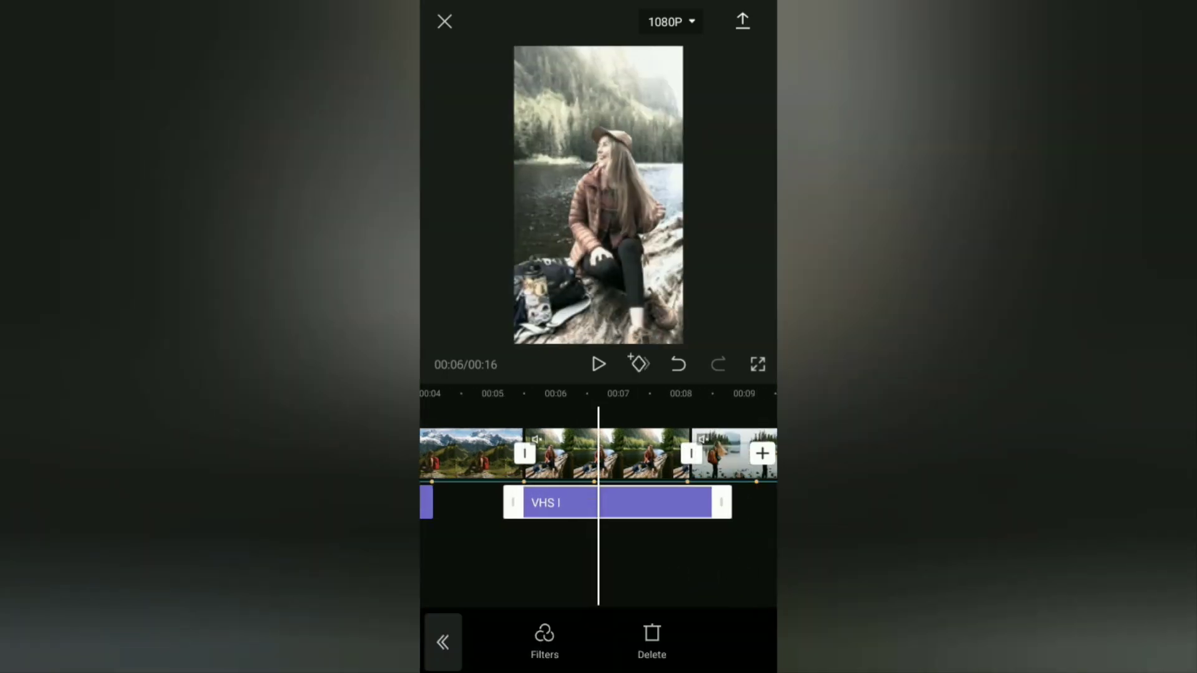
mouse_move(716, 512)
mouse_down()
mouse_move(626, 507)
mouse_move(515, 531)
mouse_up()
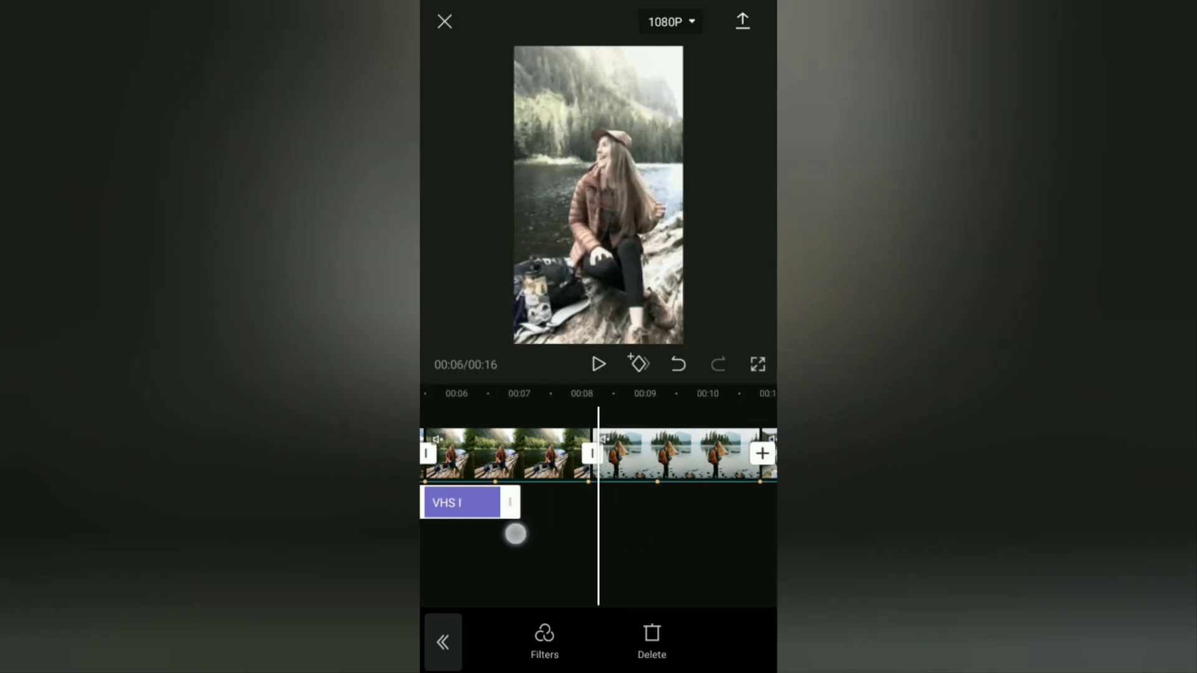
click(739, 569)
- Add a fourth VHS I filter bar and trim its end shorter
drag(738, 569, 644, 571)
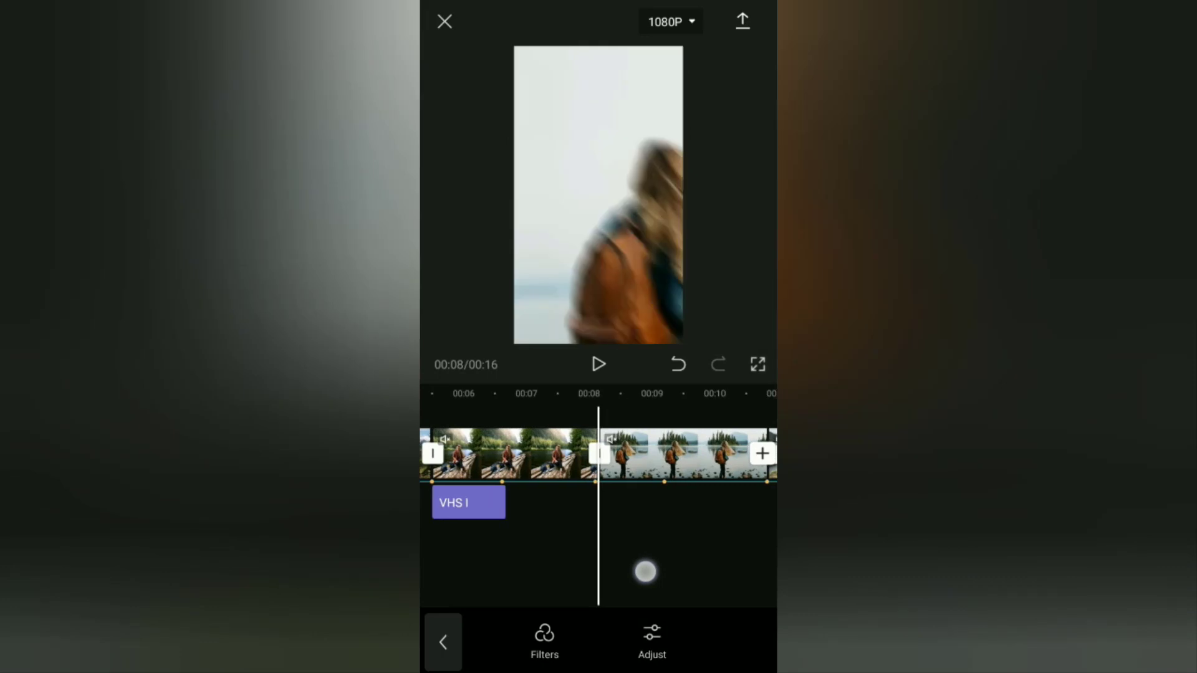
click(544, 640)
drag(685, 563, 586, 564)
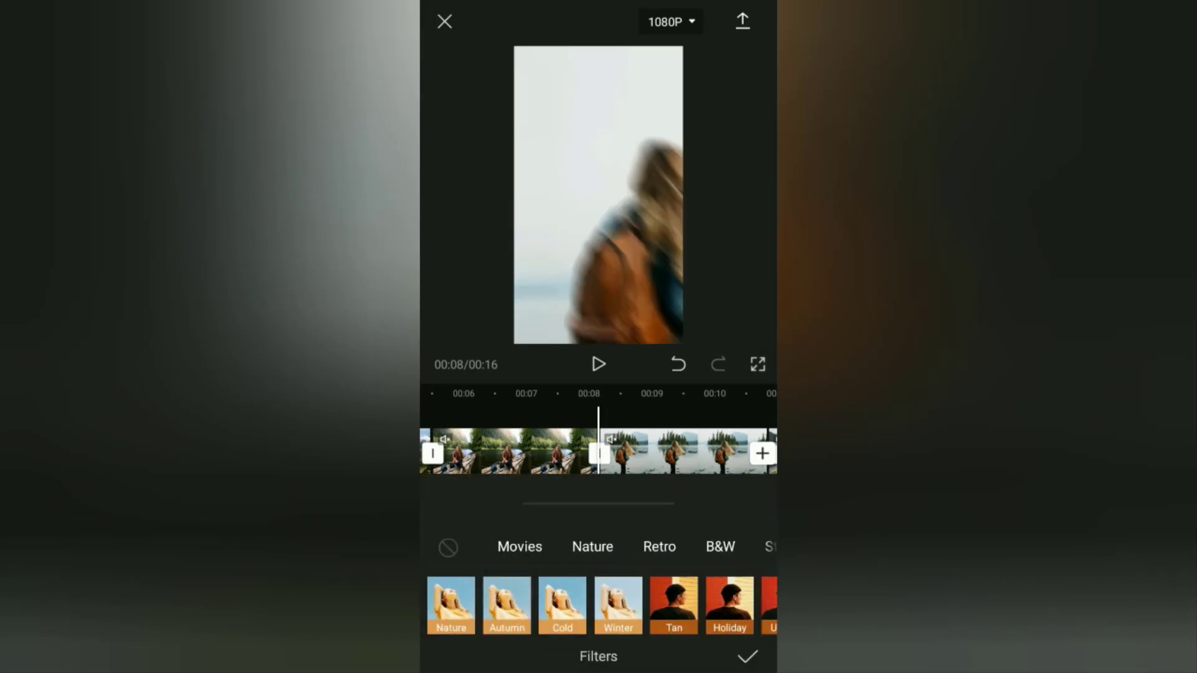
click(672, 551)
click(673, 601)
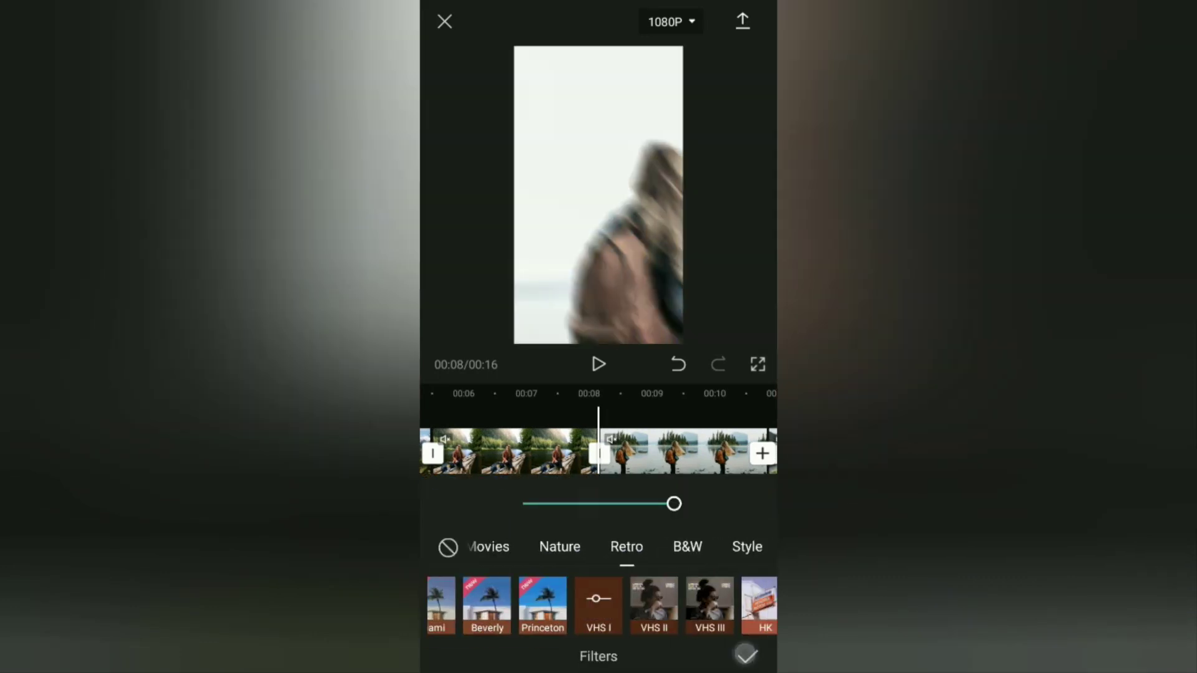
click(746, 655)
drag(686, 530, 574, 538)
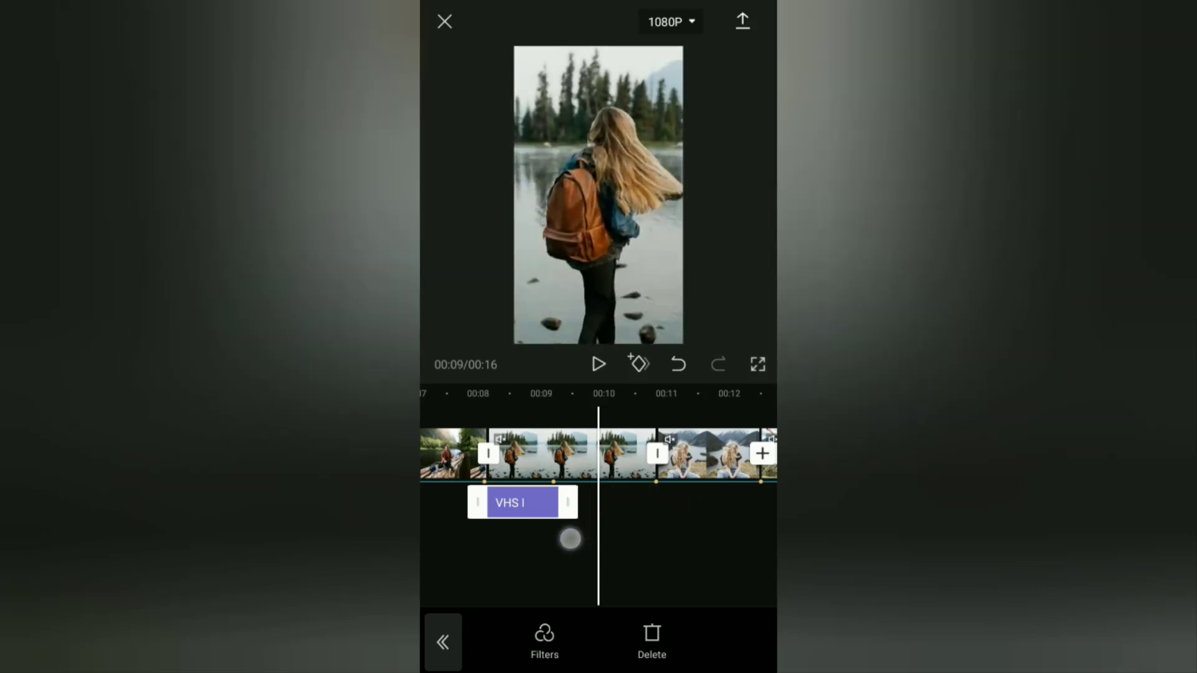
- Close the VHS I filter bar and scrub toward the end of the filtered video
click(663, 569)
drag(676, 572, 564, 588)
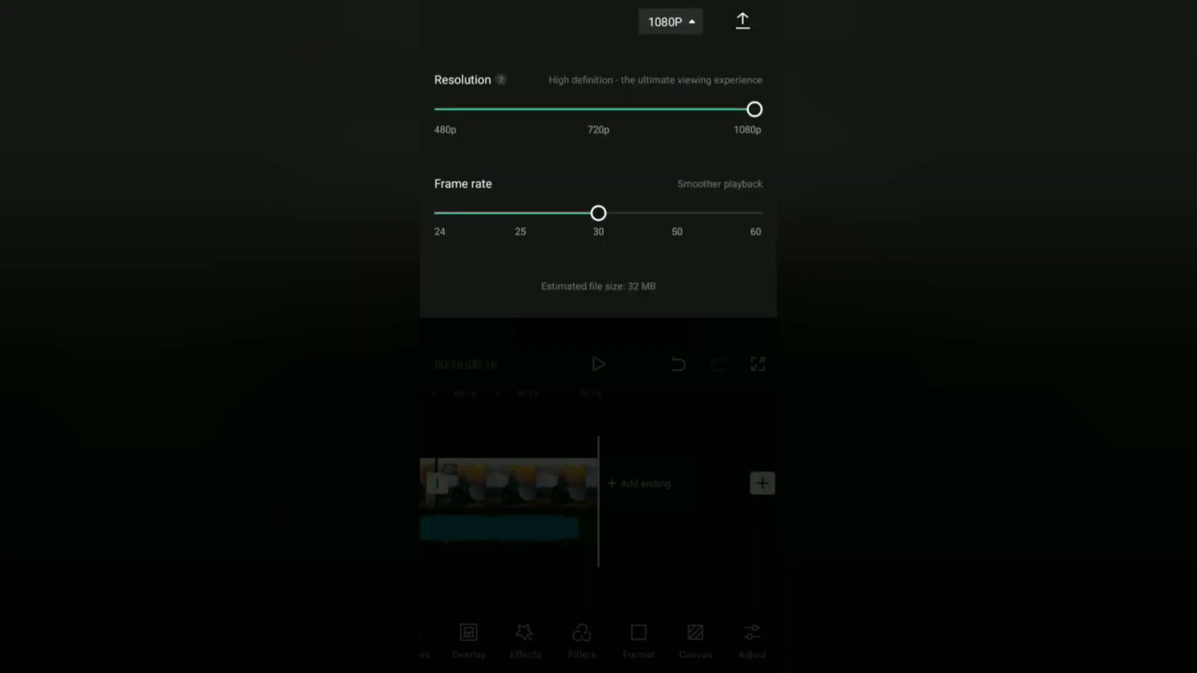
- Lower the export resolution from 1080p to 720p, keeping 30 fps
drag(761, 109, 598, 109)
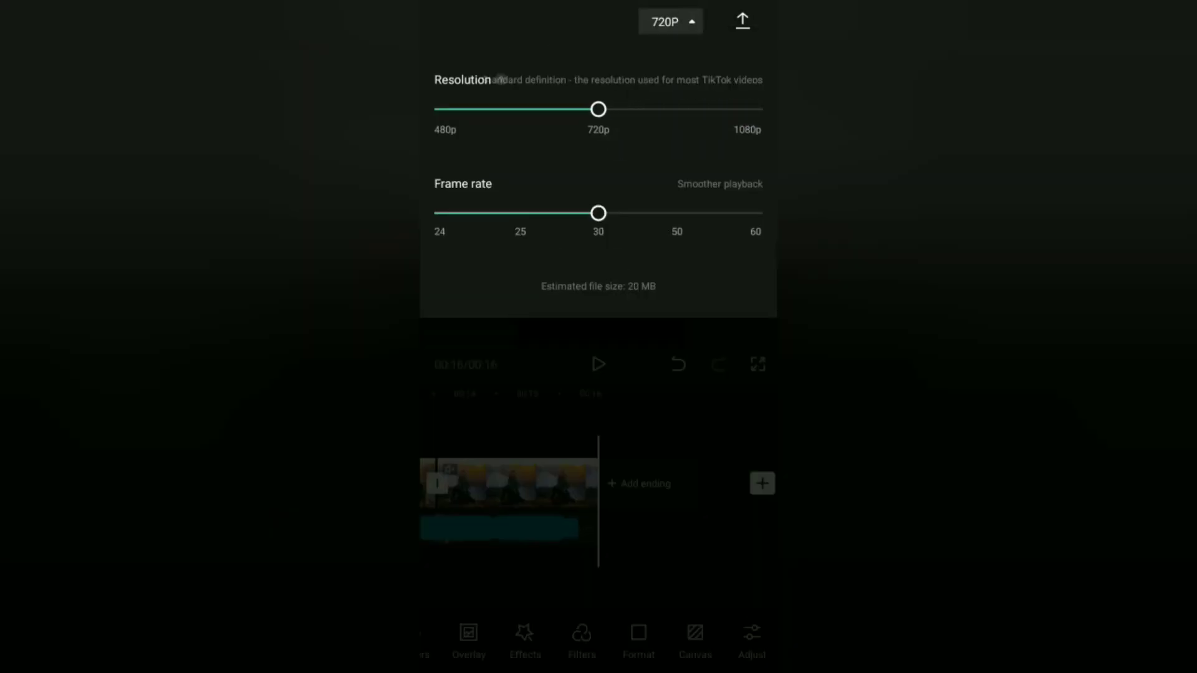